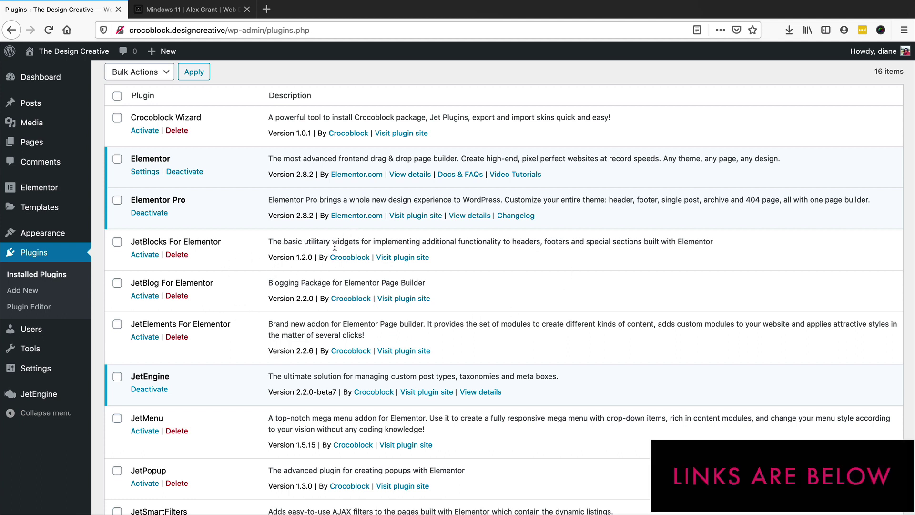
Start a new JetEngine custom post type named "Projects" with the slug "project".
mouse_move(52, 398)
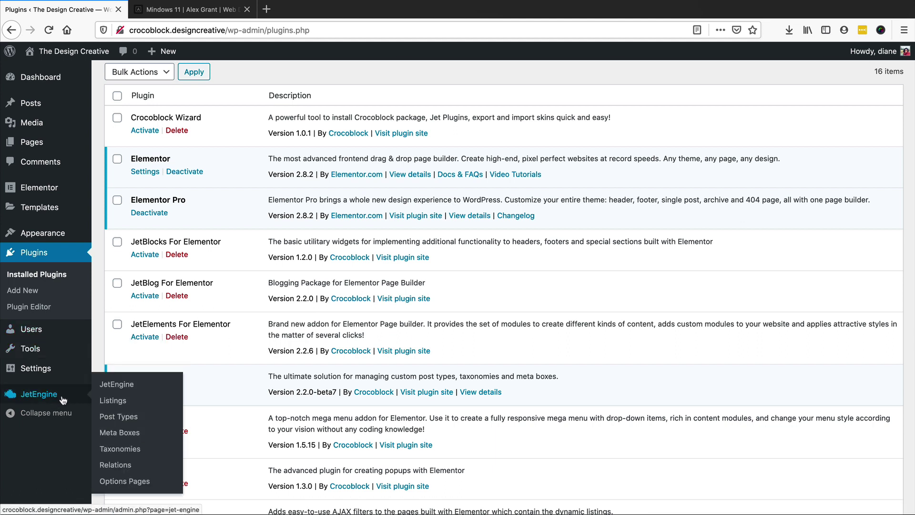
click(125, 417)
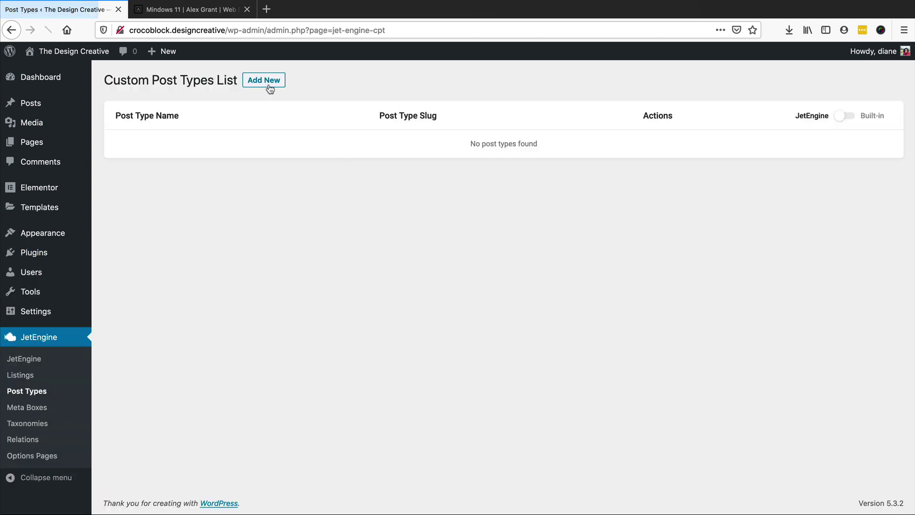
click(264, 81)
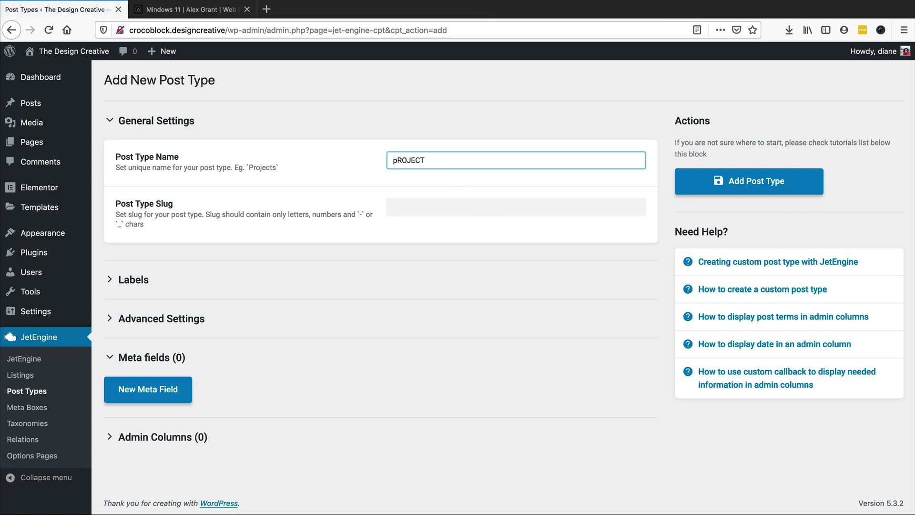
key(BackSpace)
key(BackSpace)
key(BackSpace)
key(BackSpace)
key(BackSpace)
key(BackSpace)
text(Pr)
key(Tab)
text(p)
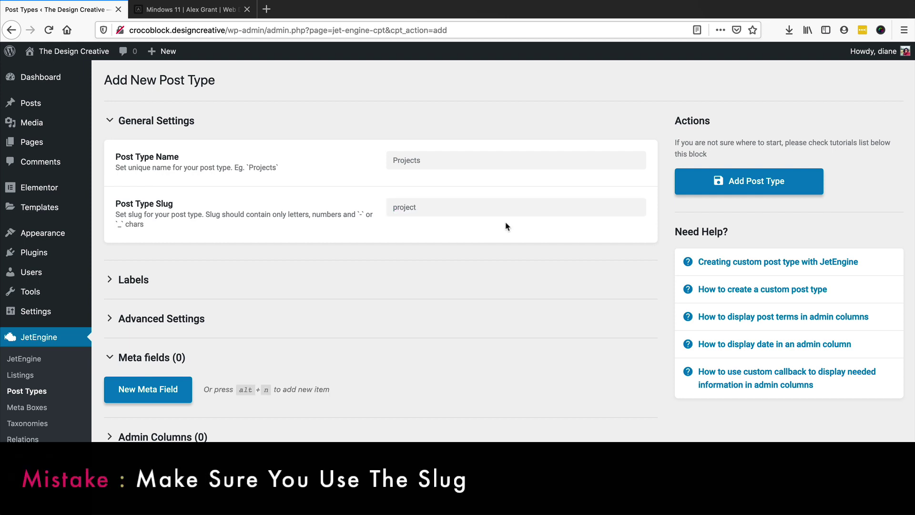
Expand the post type's labels and set the singular name to "Project".
click(245, 271)
scroll(343, 265, down, 1)
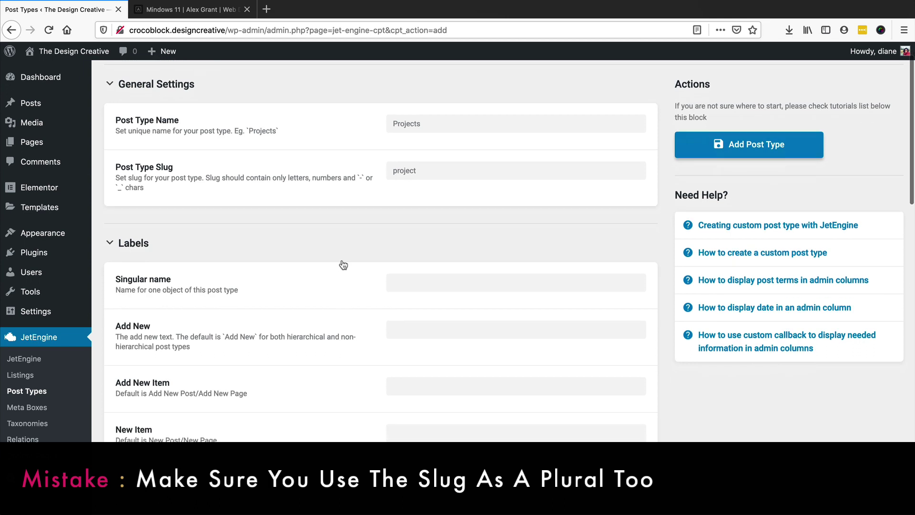
click(451, 279)
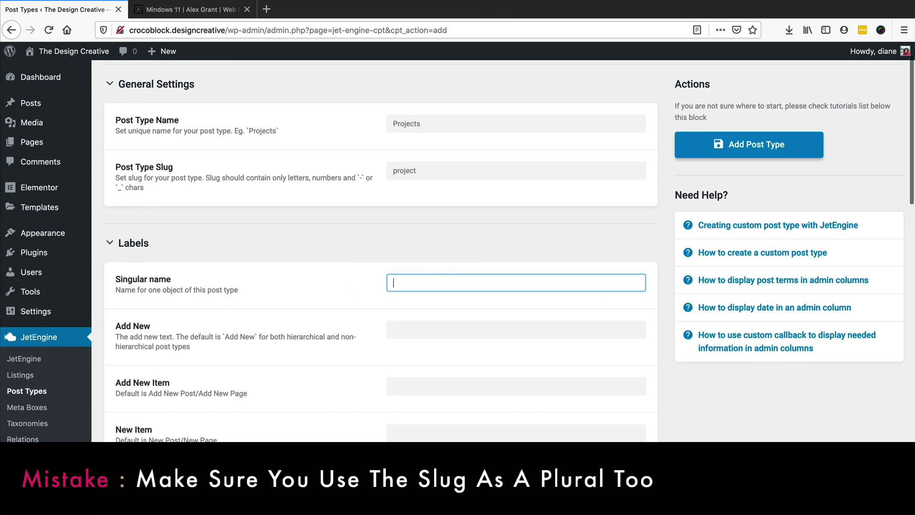
text(Project)
key(Tab)
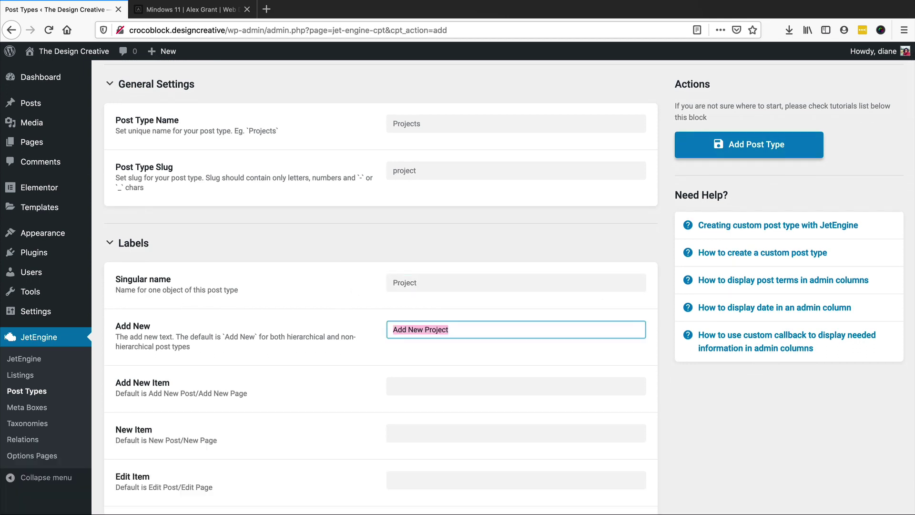
Fill the remaining labels, from Add New Item through Uploaded to this post, with their suggested Project wording.
scroll(420, 341, down, 2)
key(Tab)
key(Tab)
key(Tab)
key(Tab)
key(Tab)
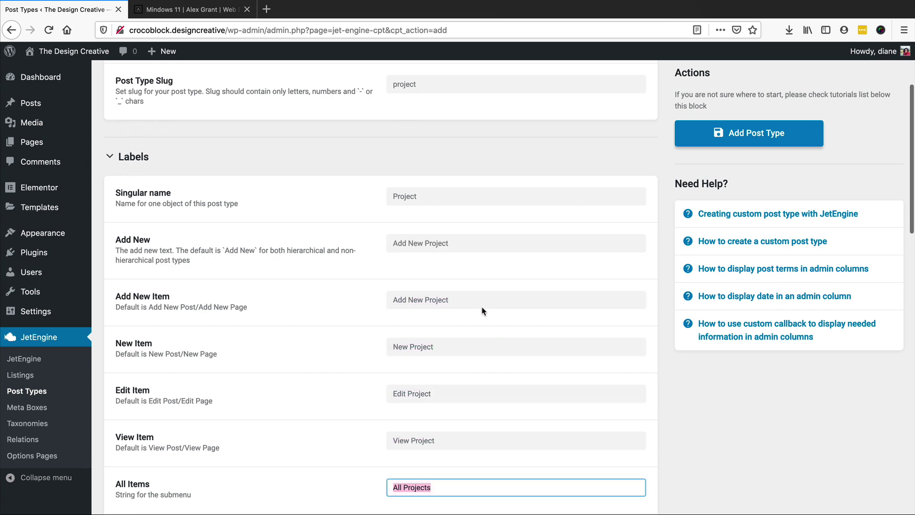
key(Tab)
key(Tab)
key(Tab)
key(Tab)
key(Tab)
key(Tab)
scroll(479, 306, down, 3)
key(Tab)
key(Tab)
key(Tab)
key(Tab)
key(Tab)
scroll(481, 327, down, 2)
key(Tab)
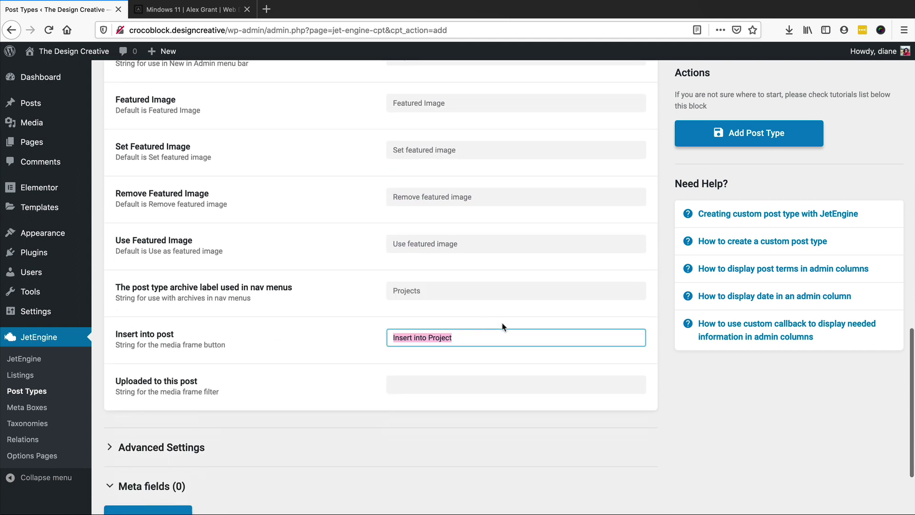
key(Tab)
Expand the post type's advanced settings and set the menu position to 5.
scroll(515, 375, down, 3)
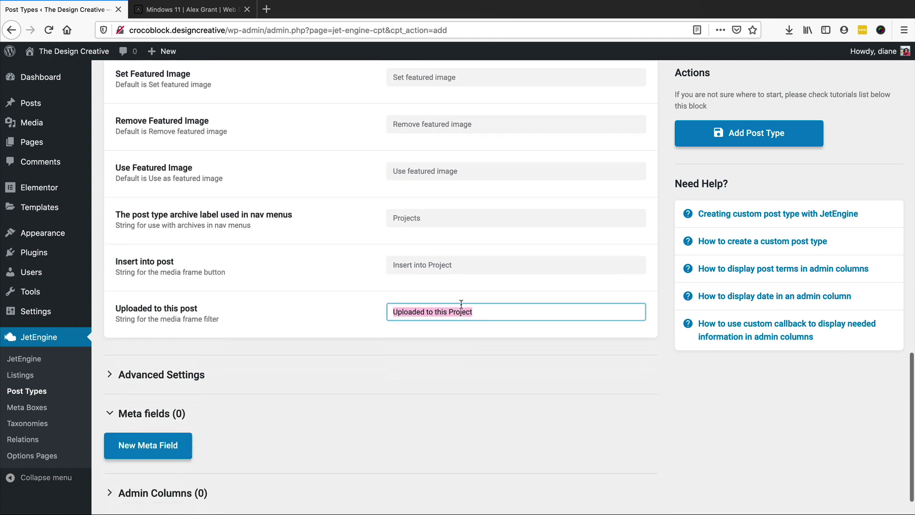
click(196, 342)
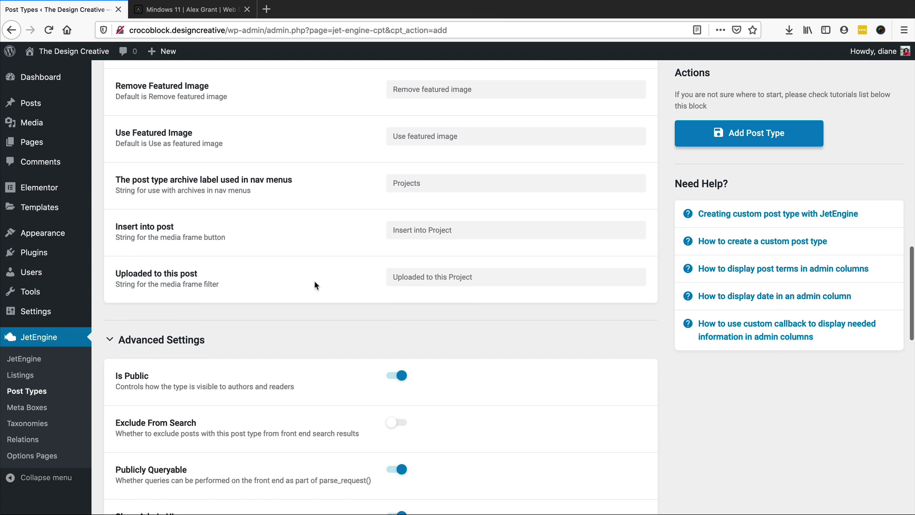
scroll(281, 228, down, 5)
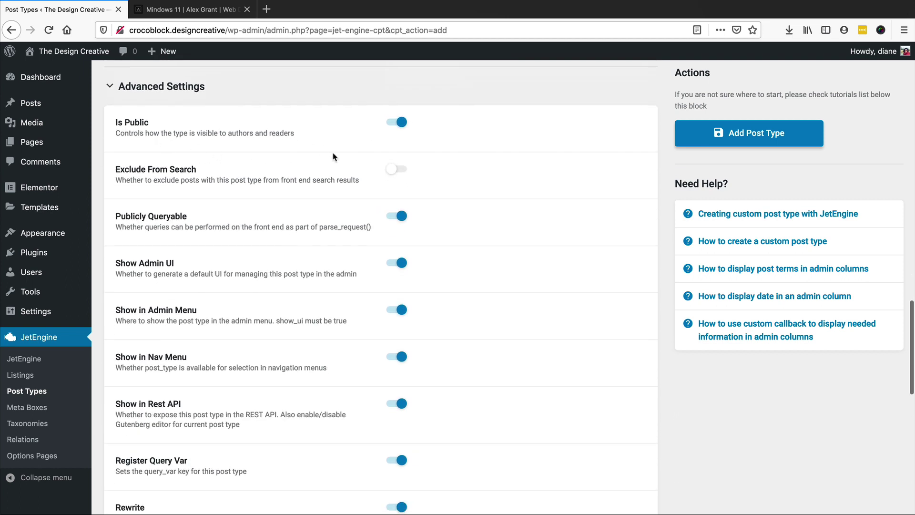
scroll(328, 154, down, 5)
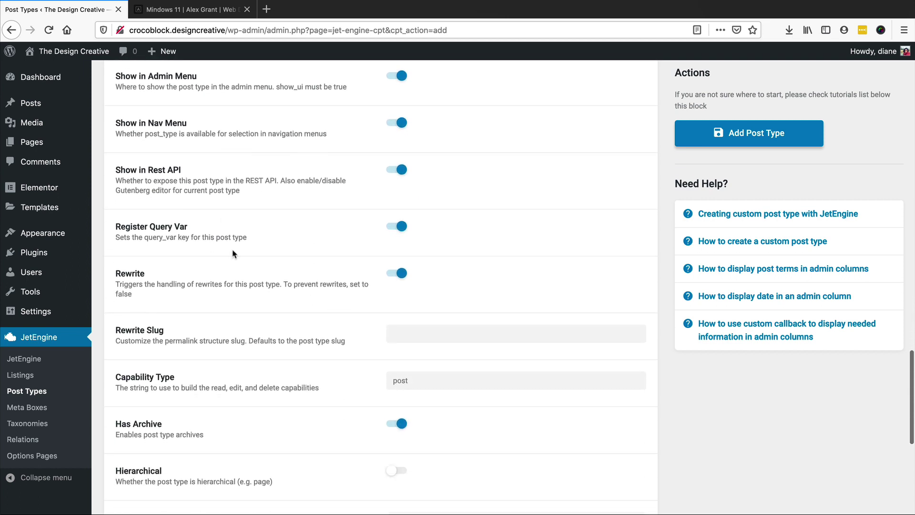
scroll(257, 314, down, 3)
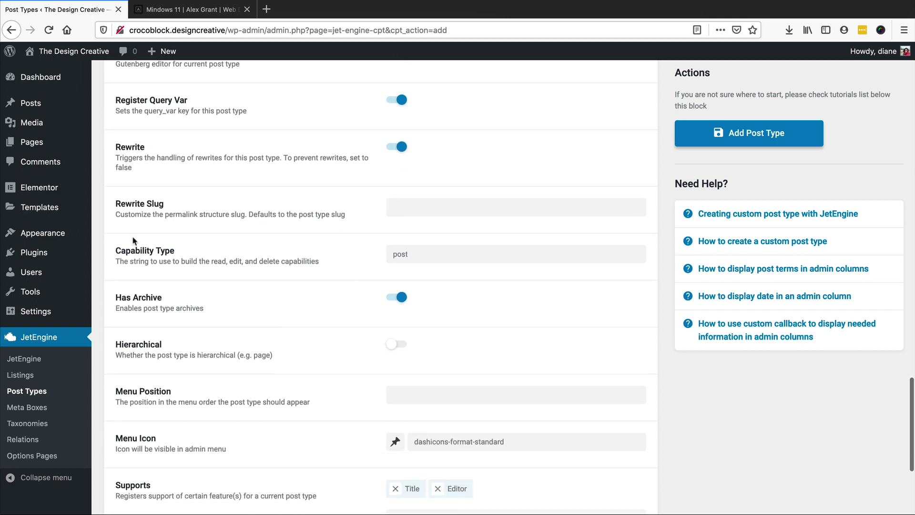
scroll(305, 248, down, 2)
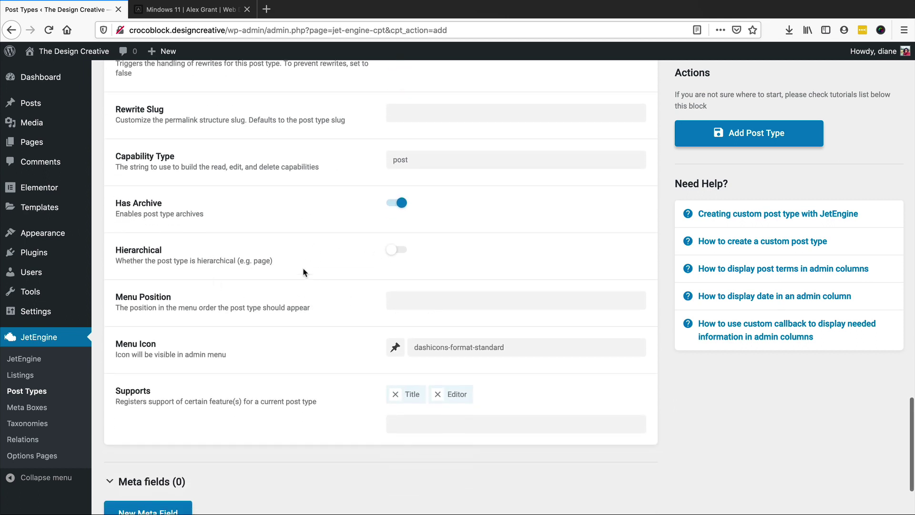
scroll(309, 277, down, 2)
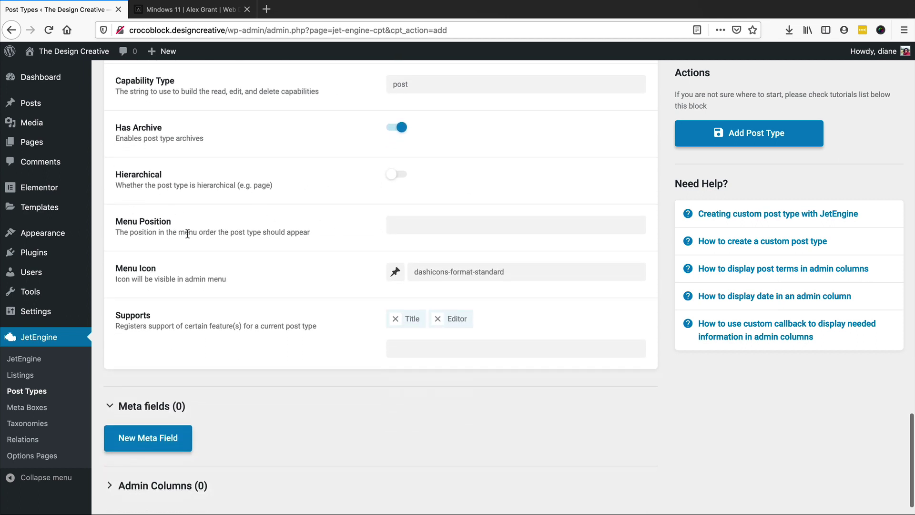
click(452, 226)
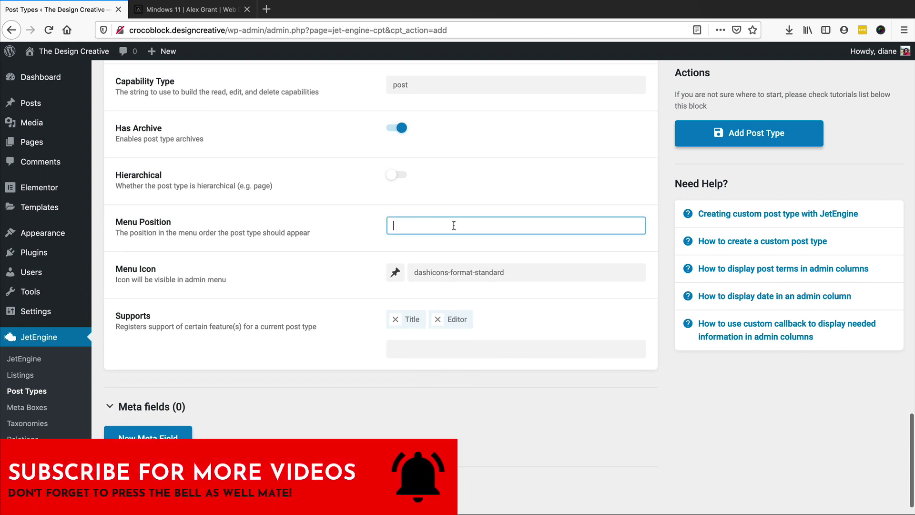
text(5)
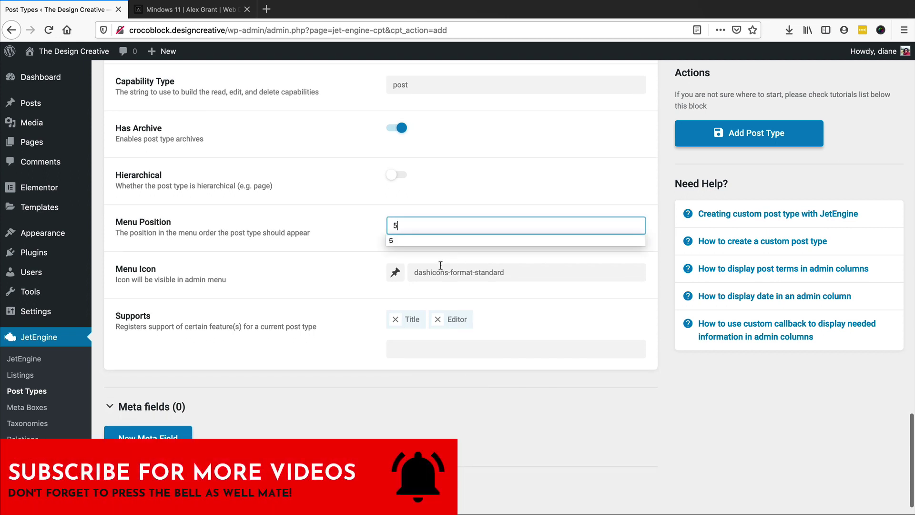
Set the post type's menu icon to dashicons-image-filter.
click(417, 273)
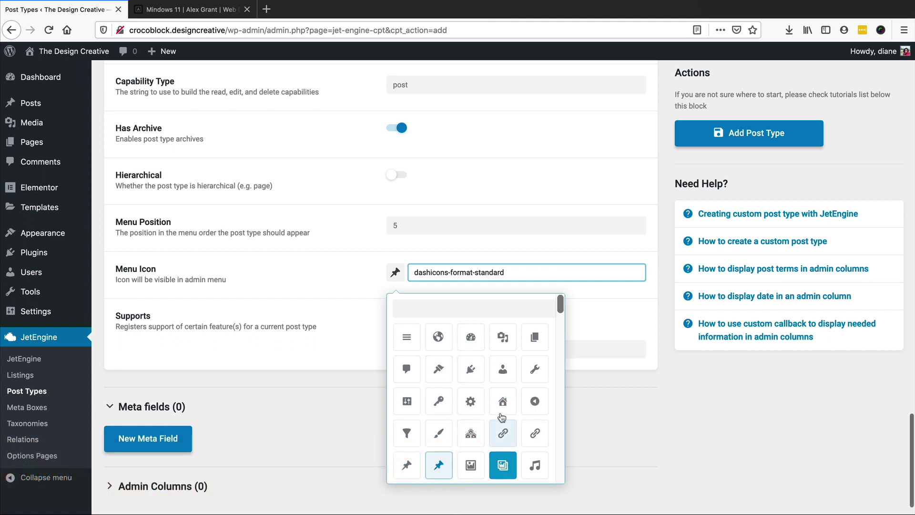
scroll(498, 428, down, 3)
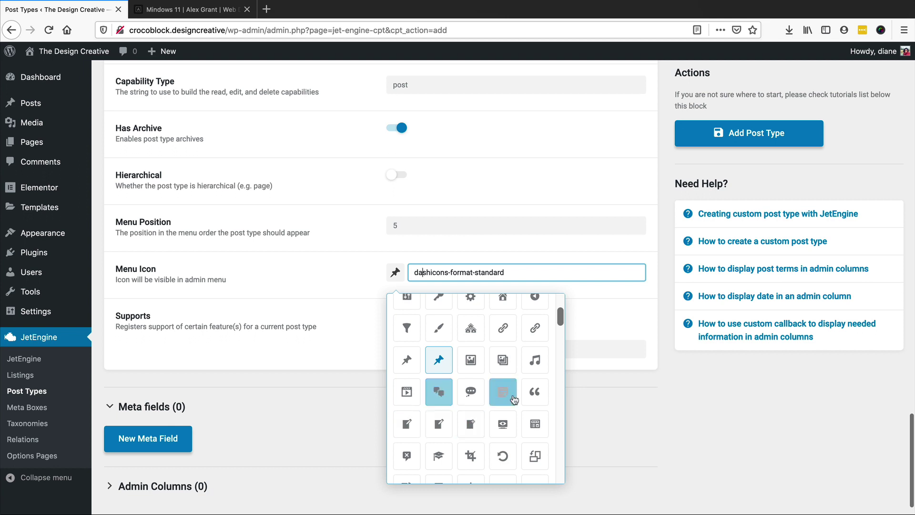
scroll(514, 395, down, 3)
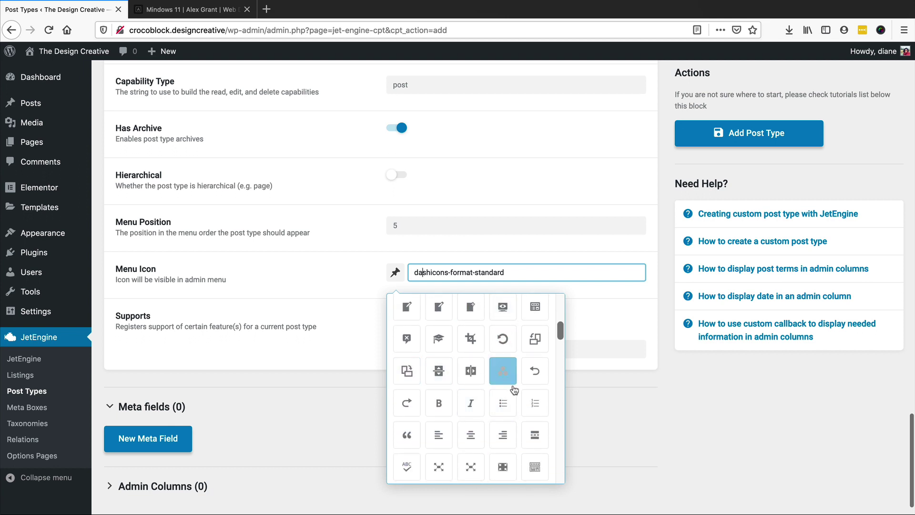
click(504, 371)
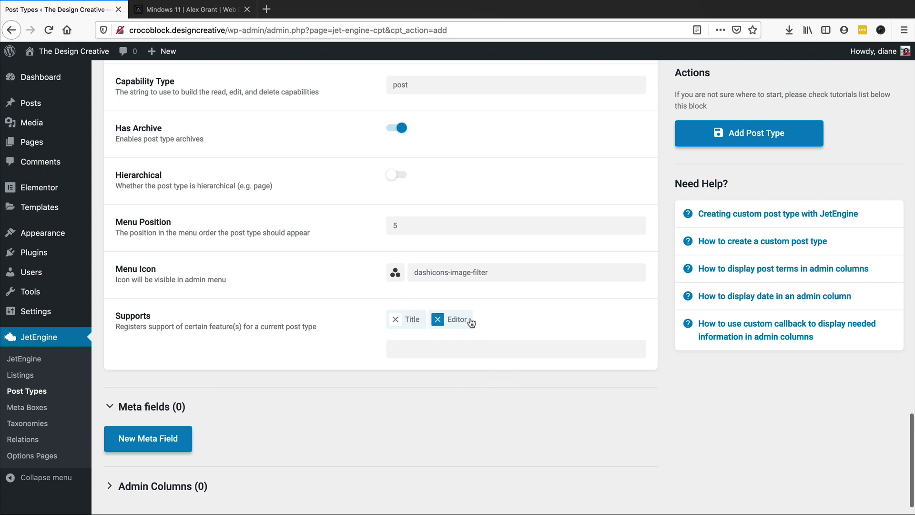
Add Thumbnail (Featured Image) to the features the post type supports.
click(401, 348)
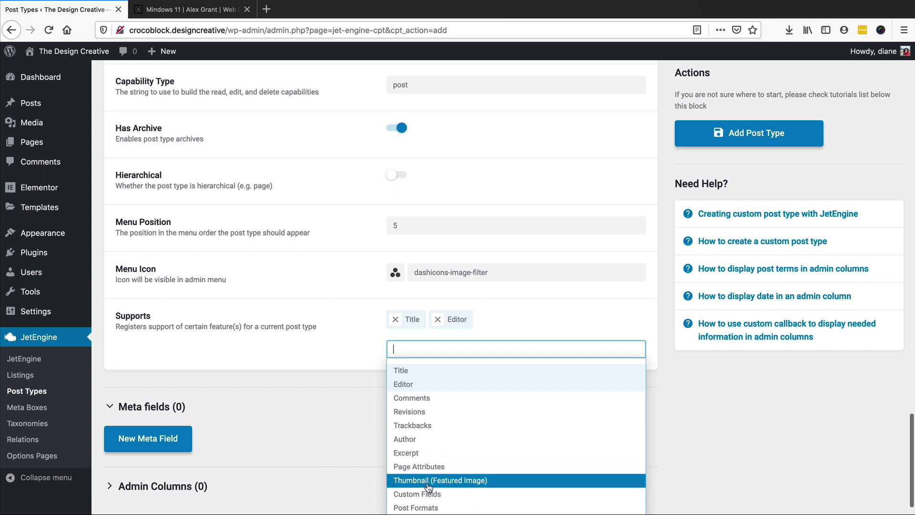
click(447, 480)
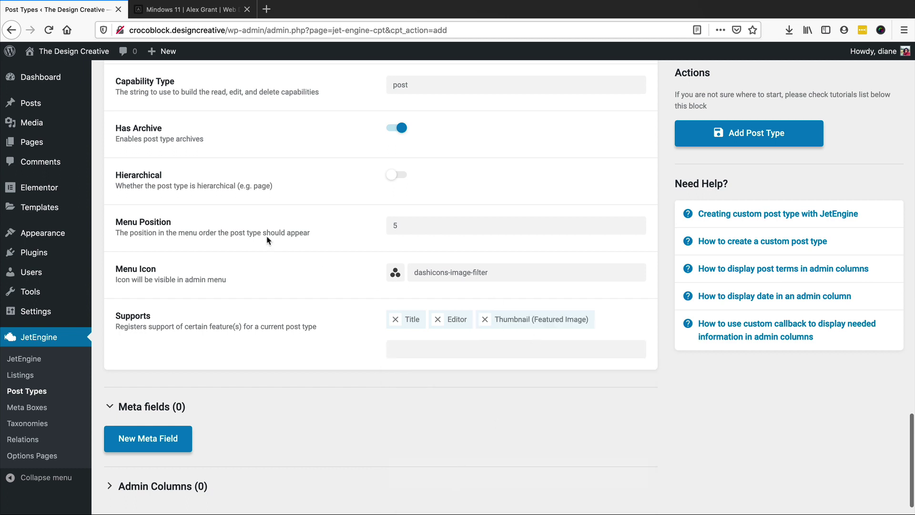
scroll(268, 239, down, 1)
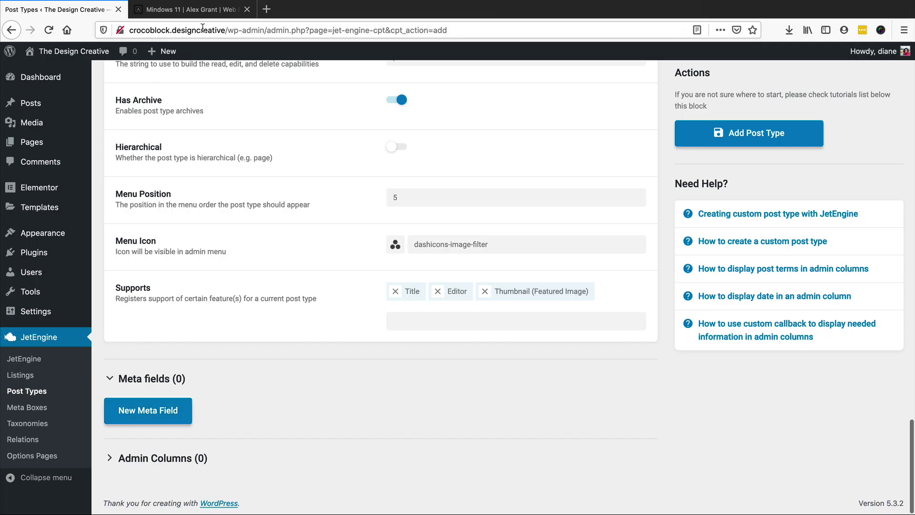
Examine the project details on the Mindows 11 reference page, especially the client name beside the heading.
click(174, 13)
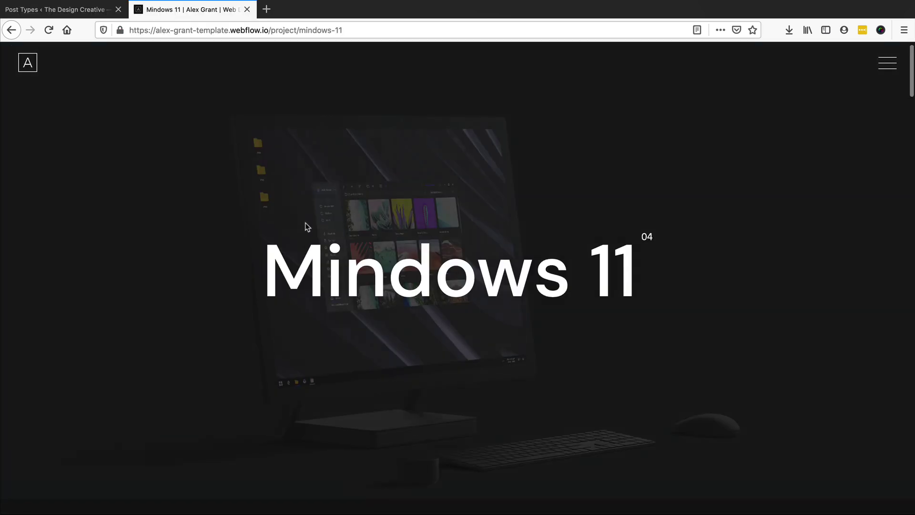
scroll(307, 227, down, 5)
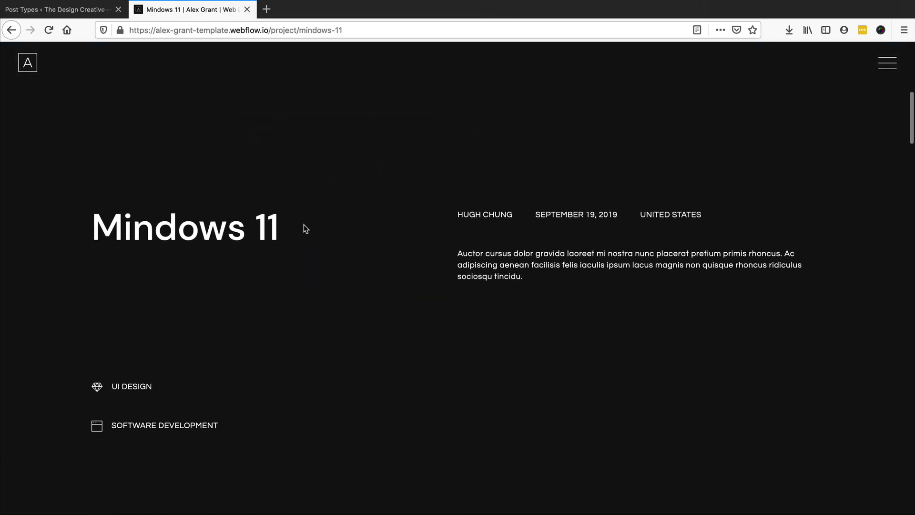
scroll(302, 217, down, 2)
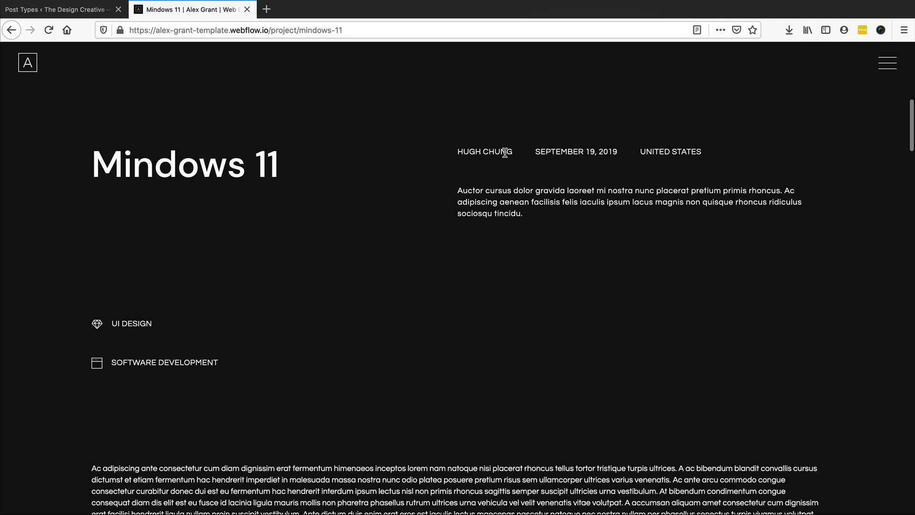
drag(455, 148, 522, 153)
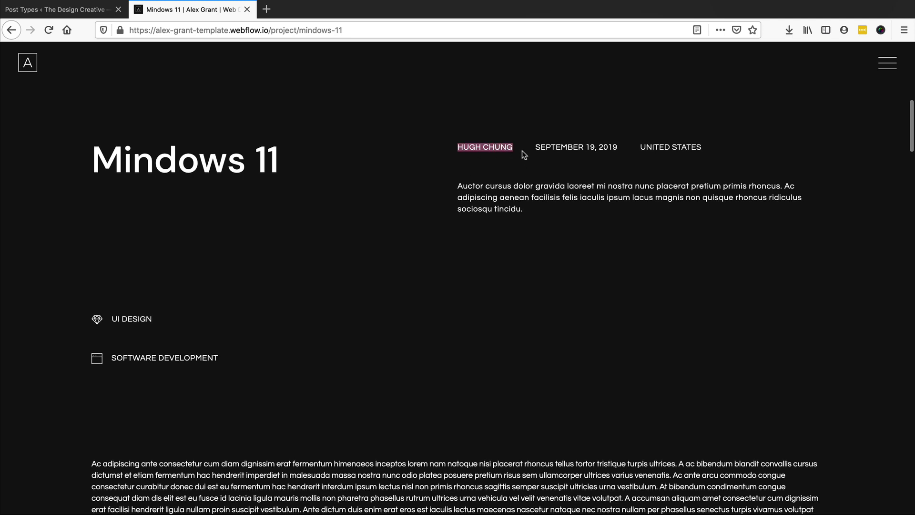
drag(457, 151, 511, 149)
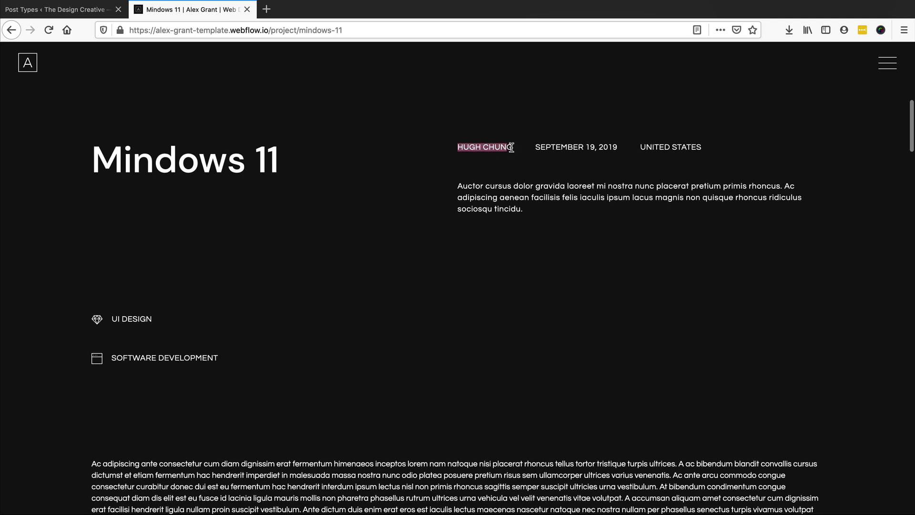
Back in the post type form, add a meta field labelled "Client" with name/ID "client" and field type Text.
click(58, 9)
click(153, 413)
click(184, 411)
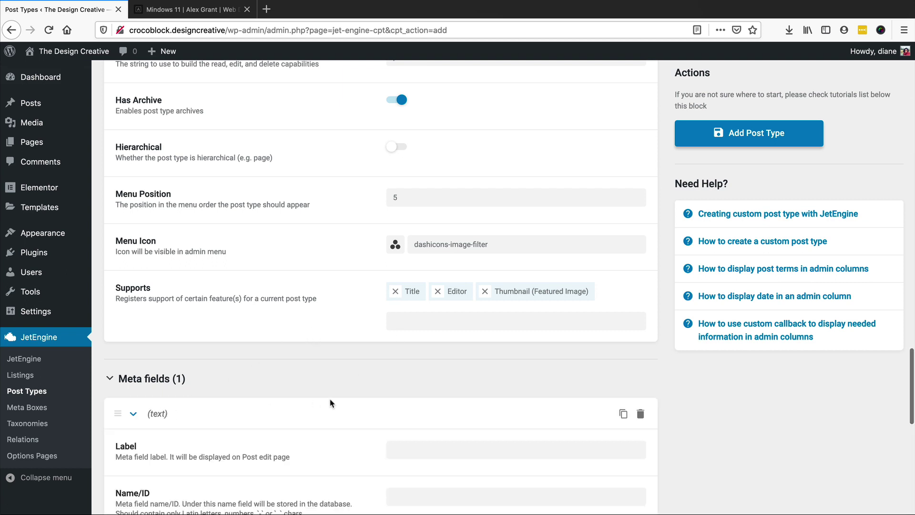
click(429, 452)
text(Client)
key(Tab)
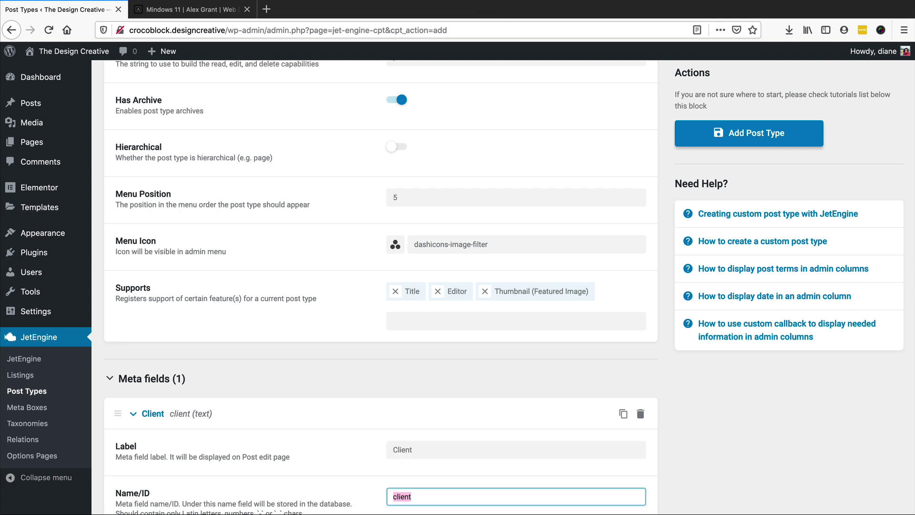
scroll(472, 407, down, 7)
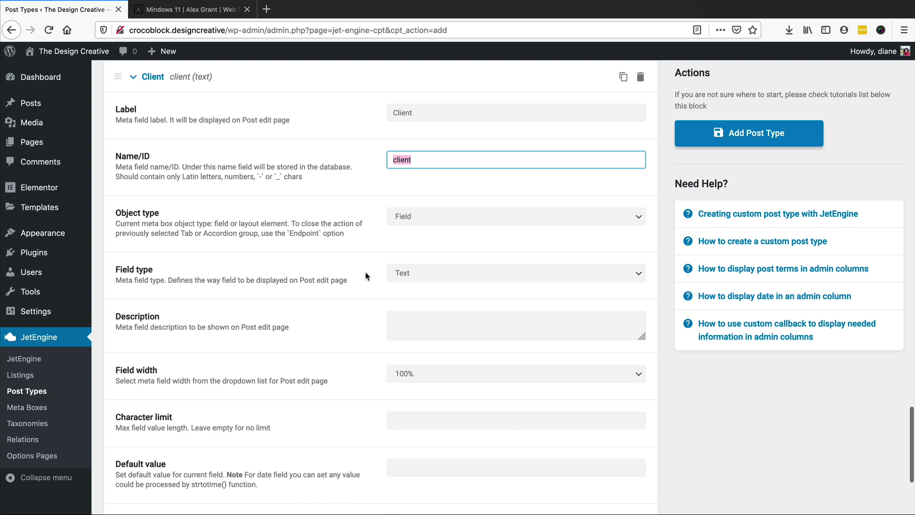
click(422, 278)
click(421, 271)
scroll(362, 311, down, 3)
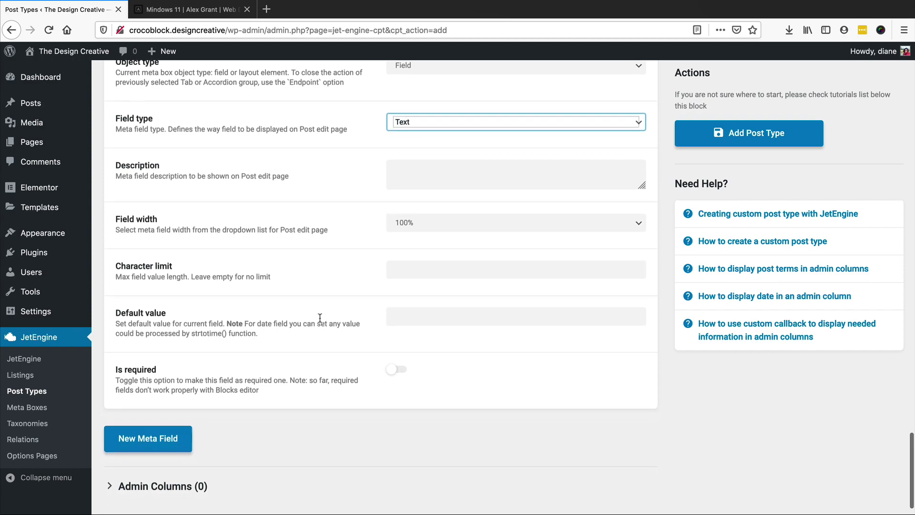
Compare with the date on the reference page and add a meta field labelled "Date" with name/ID "date".
key(ctrl+Tab)
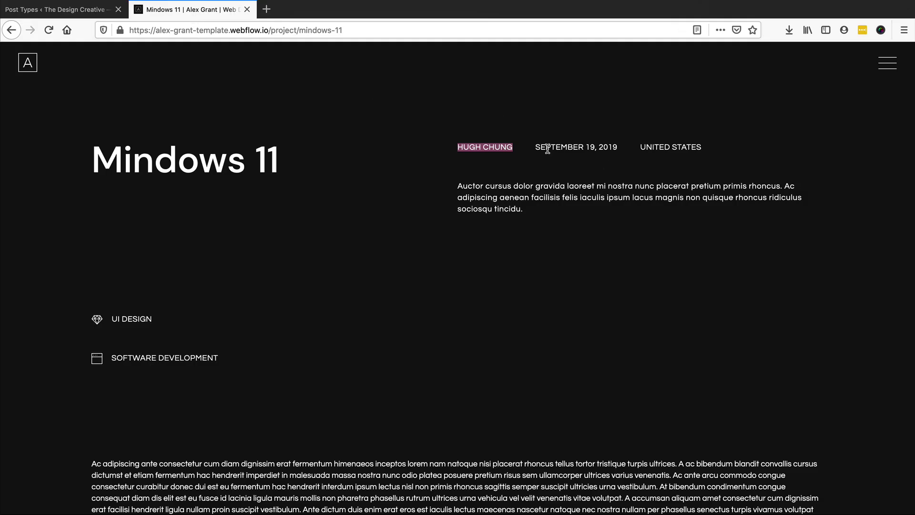
click(61, 11)
click(152, 413)
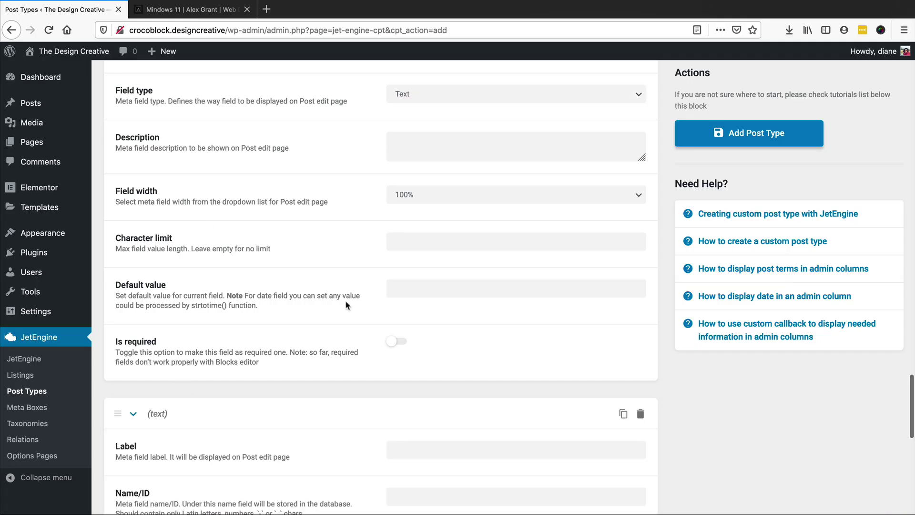
scroll(314, 323, down, 3)
click(432, 299)
text(Date)
key(Tab)
key(Tab)
scroll(194, 321, down, 3)
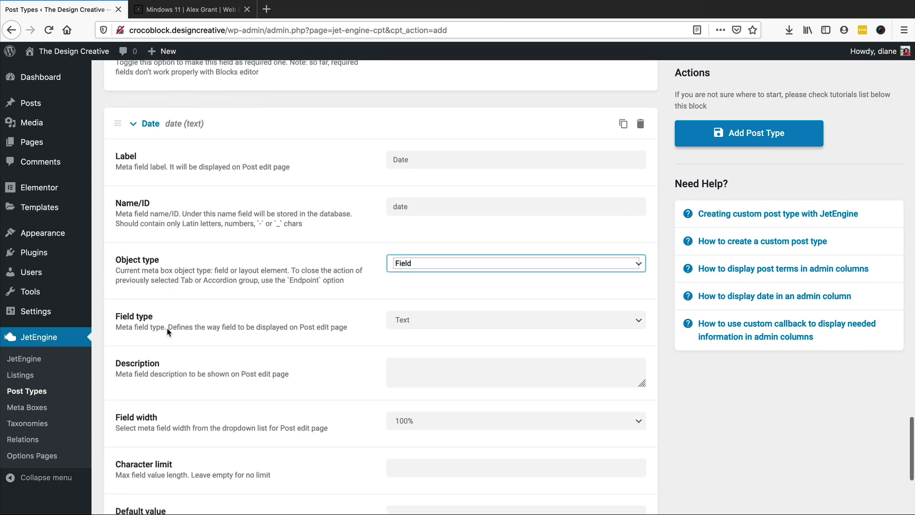
Set the Date meta field's field type to Date and enable saving it as a timestamp.
click(412, 324)
click(417, 329)
scroll(282, 407, down, 2)
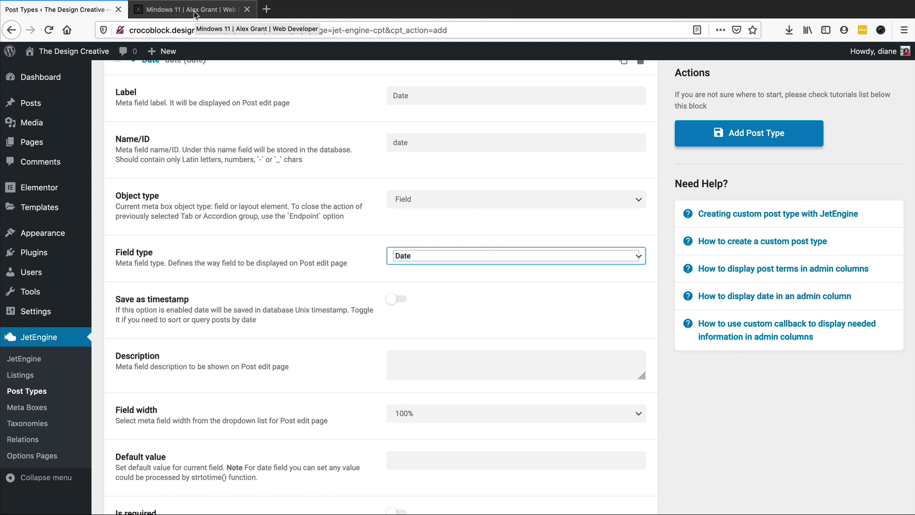
click(393, 301)
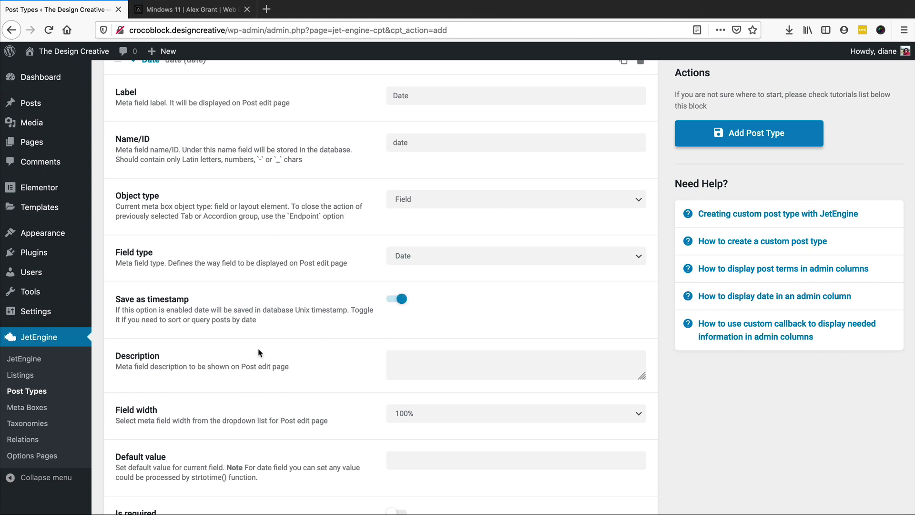
scroll(248, 266, down, 3)
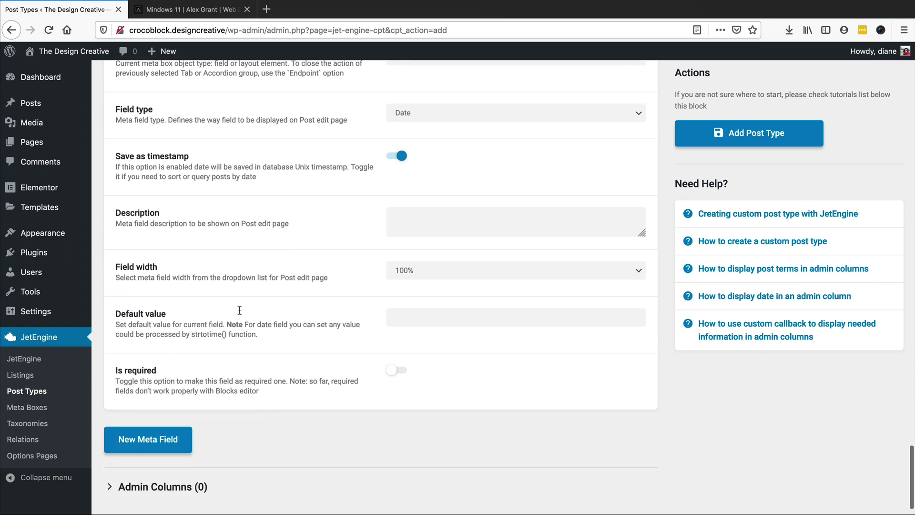
scroll(290, 165, up, 1)
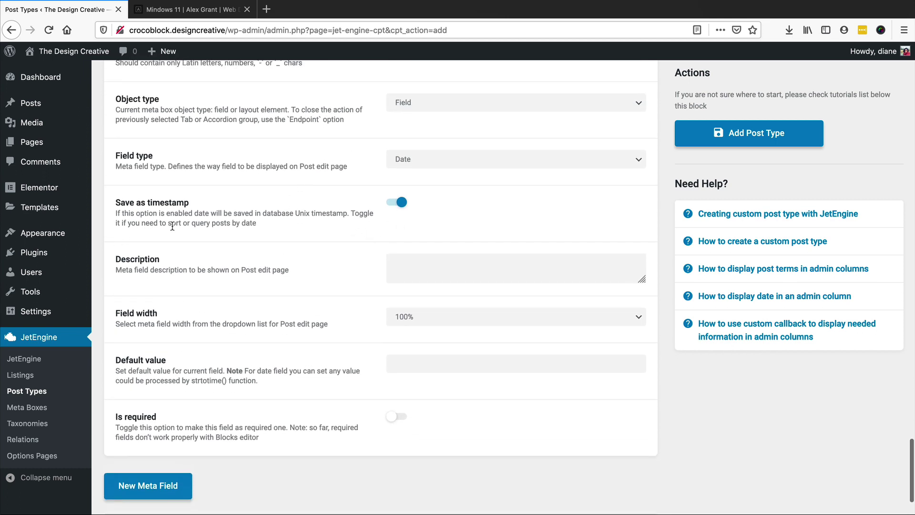
drag(116, 224, 261, 229)
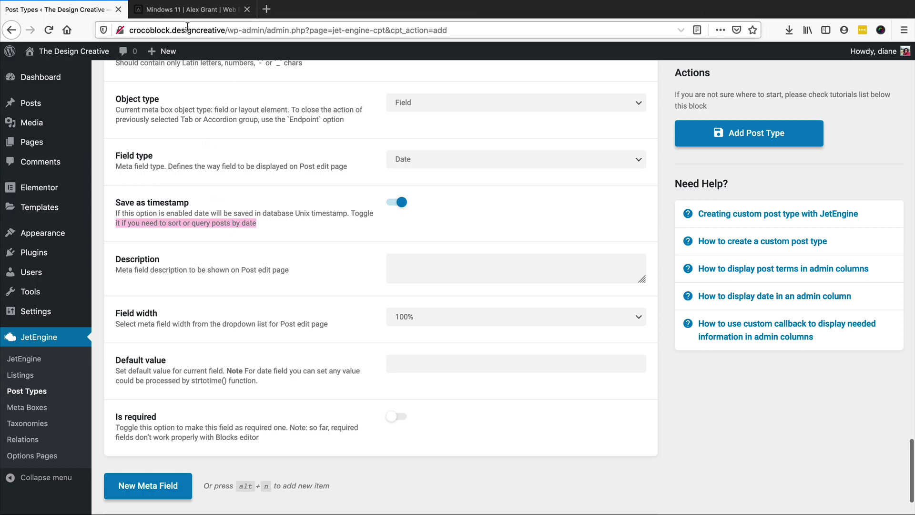
Check the country on the reference page and add a Text meta field labelled "Country" with name/ID "country".
click(176, 10)
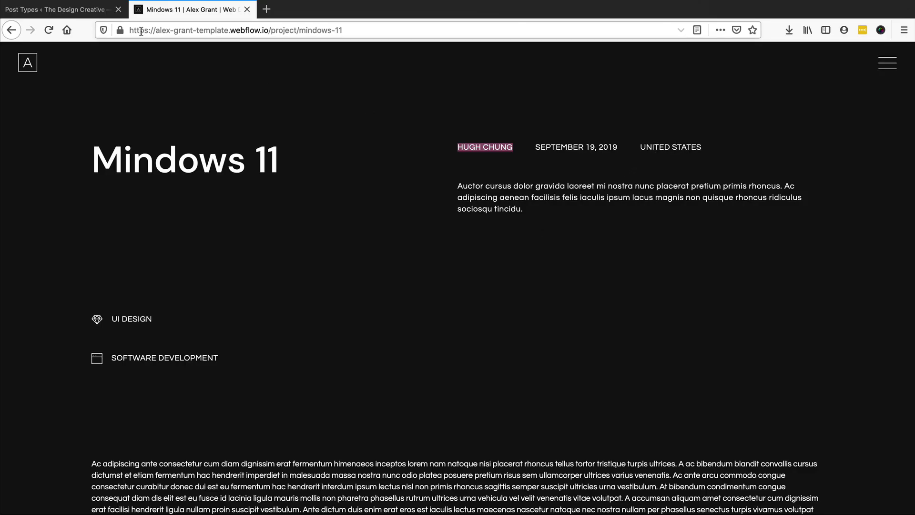
click(86, 14)
scroll(153, 333, down, 3)
click(138, 413)
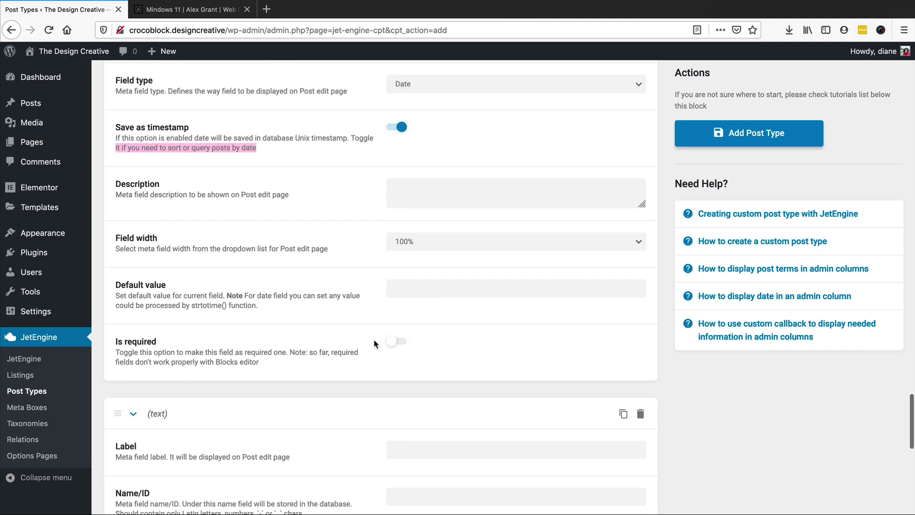
scroll(322, 358, down, 3)
click(419, 319)
text(Country)
key(Tab)
key(Tab)
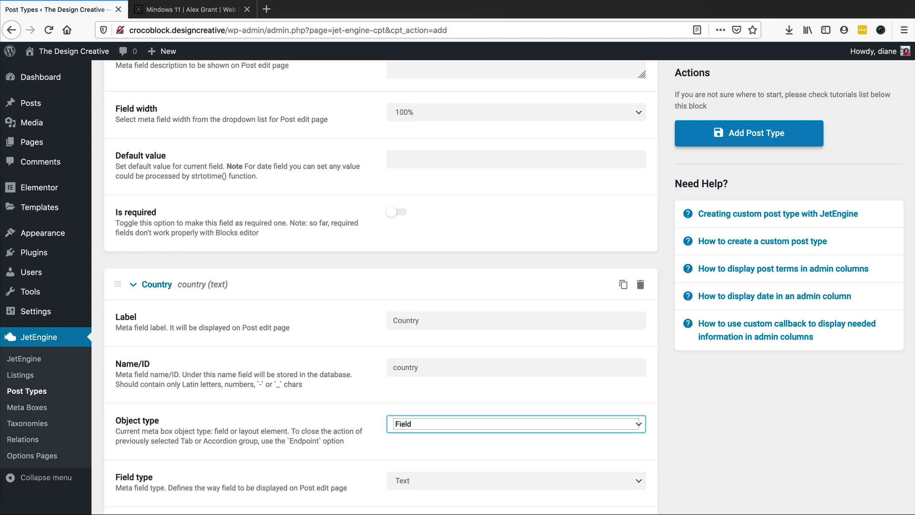
key(Tab)
Check the short intro paragraph on the reference page and add a meta field labelled "Introduction Text" with name/ID "introduction-text".
click(193, 11)
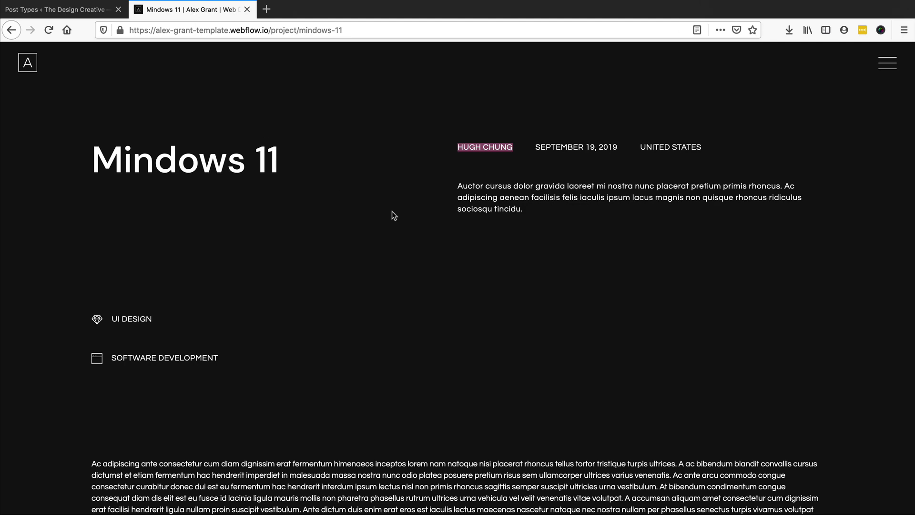
scroll(411, 232, down, 1)
drag(461, 153, 552, 171)
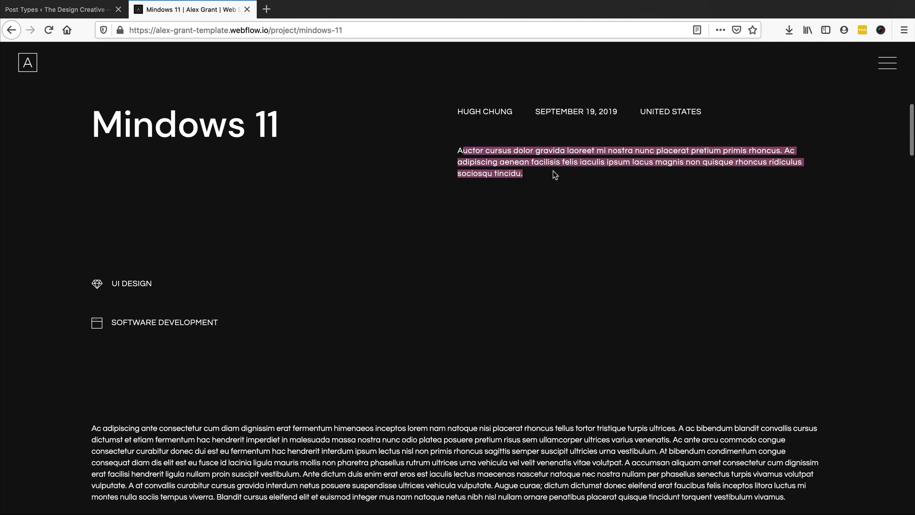
click(81, 16)
scroll(317, 333, down, 8)
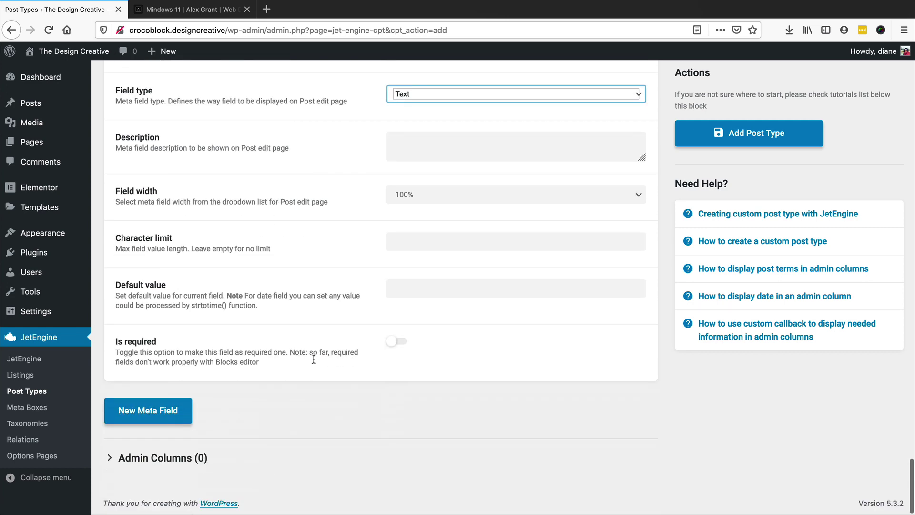
click(151, 410)
scroll(322, 341, down, 5)
click(420, 316)
text(Introduction Tex)
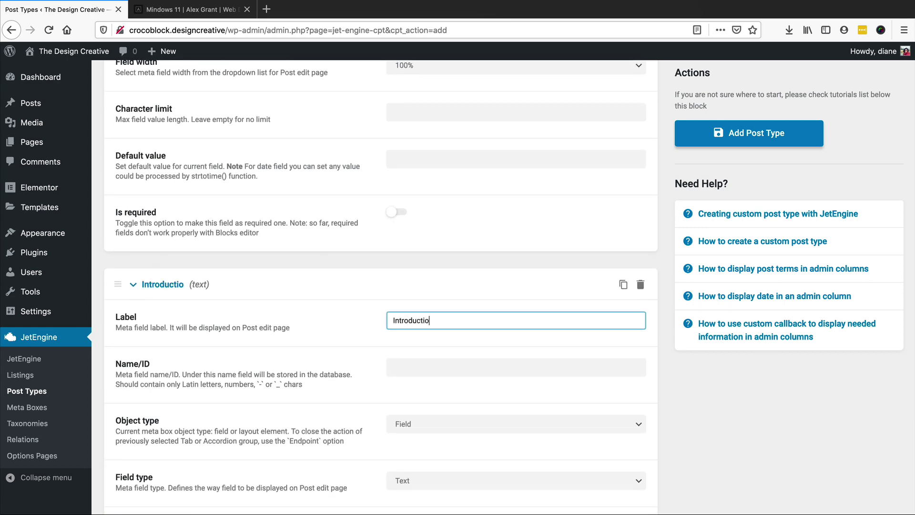
key(BackSpace)
text(xt)
key(Tab)
key(Tab)
key(Tab)
Set the Introduction Text meta field's field type to WYSIWYG.
scroll(429, 289, down, 1)
scroll(429, 290, down, 3)
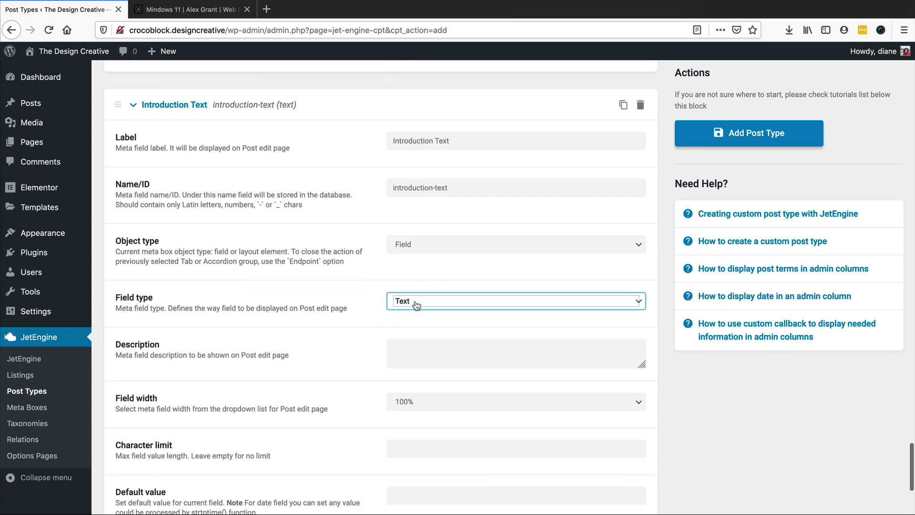
click(421, 306)
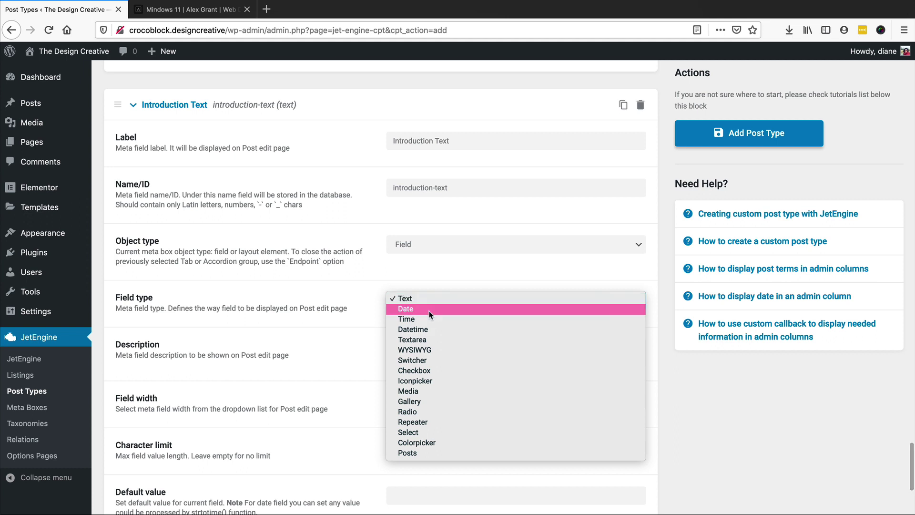
click(433, 350)
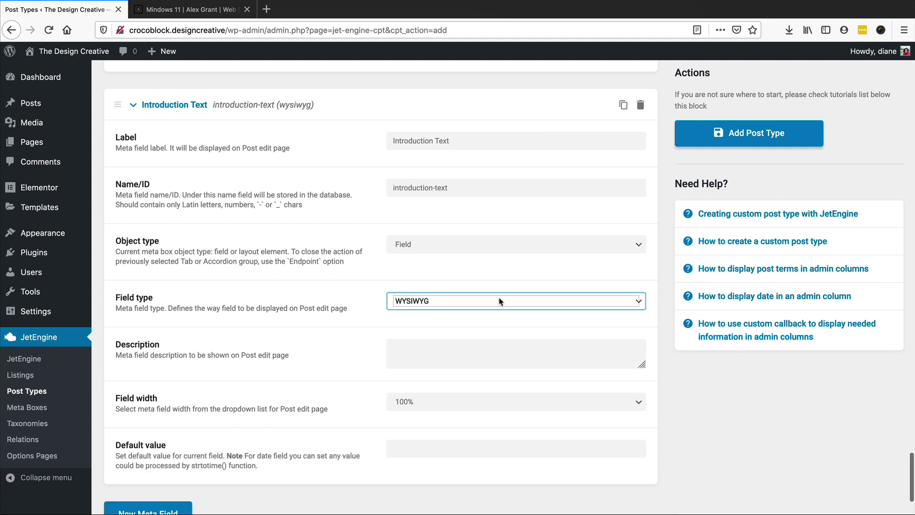
Examine the services list, main body text and large project images on the Mindows 11 reference page.
click(166, 14)
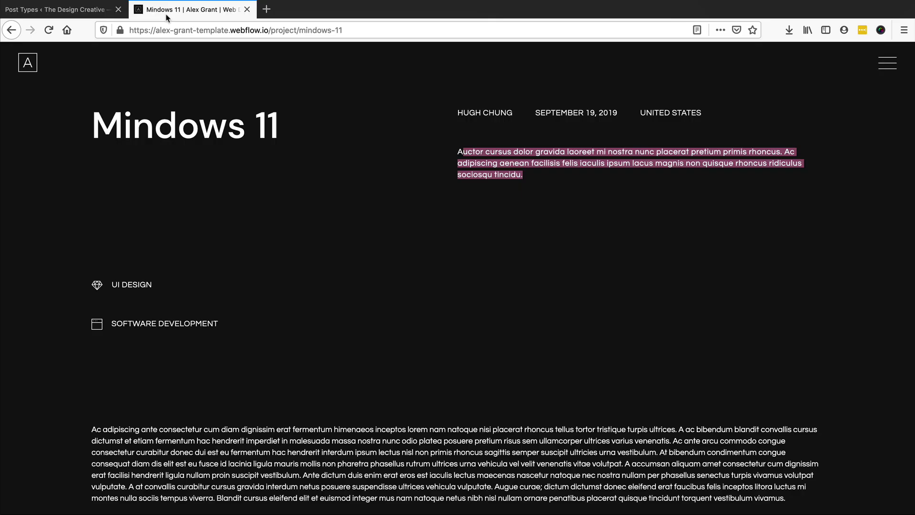
scroll(298, 301, down, 3)
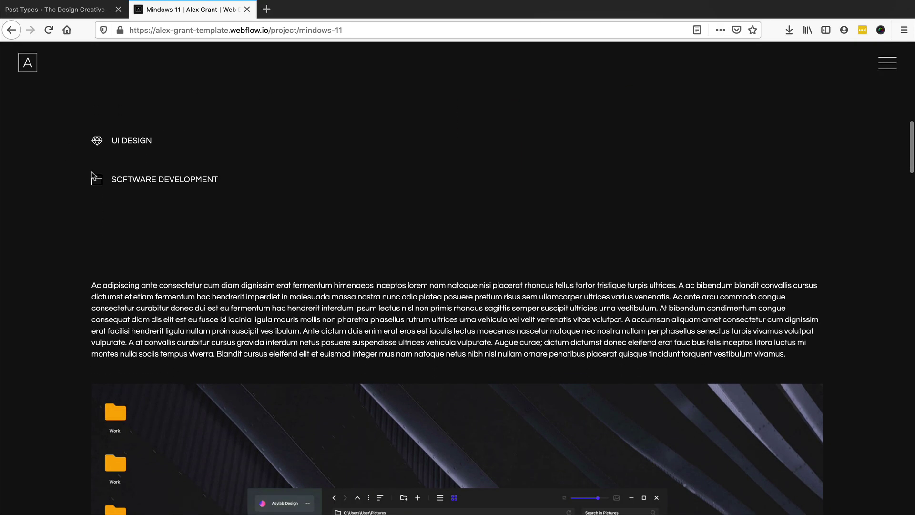
drag(113, 141, 161, 140)
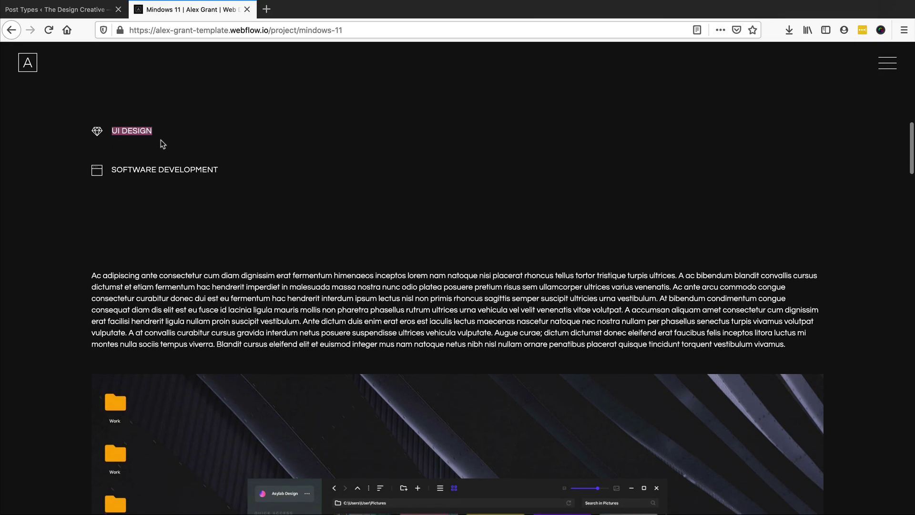
drag(110, 167, 245, 167)
drag(109, 132, 153, 131)
scroll(194, 209, down, 1)
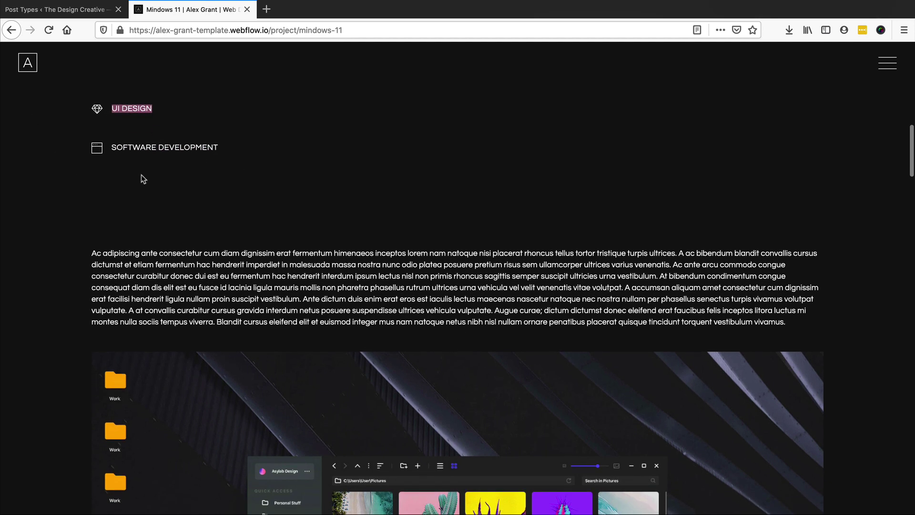
scroll(224, 157, down, 5)
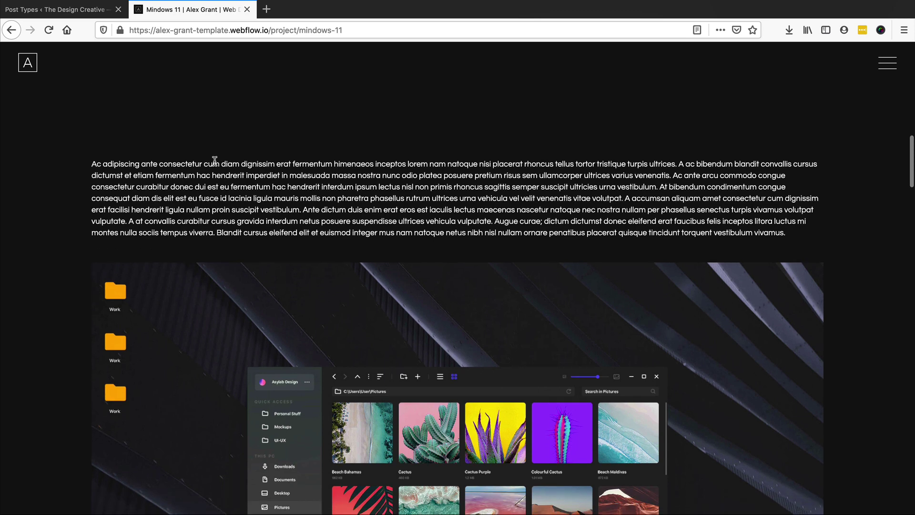
drag(98, 129, 800, 200)
scroll(249, 170, down, 5)
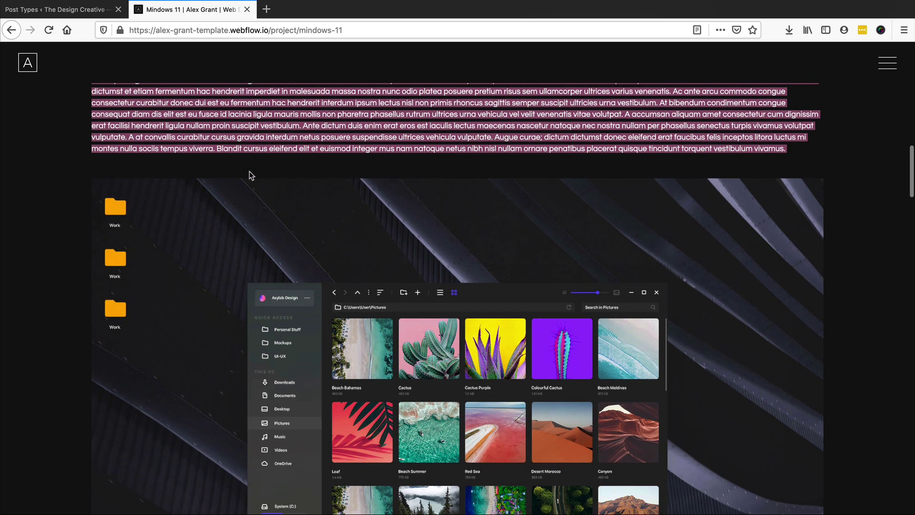
scroll(152, 217, down, 6)
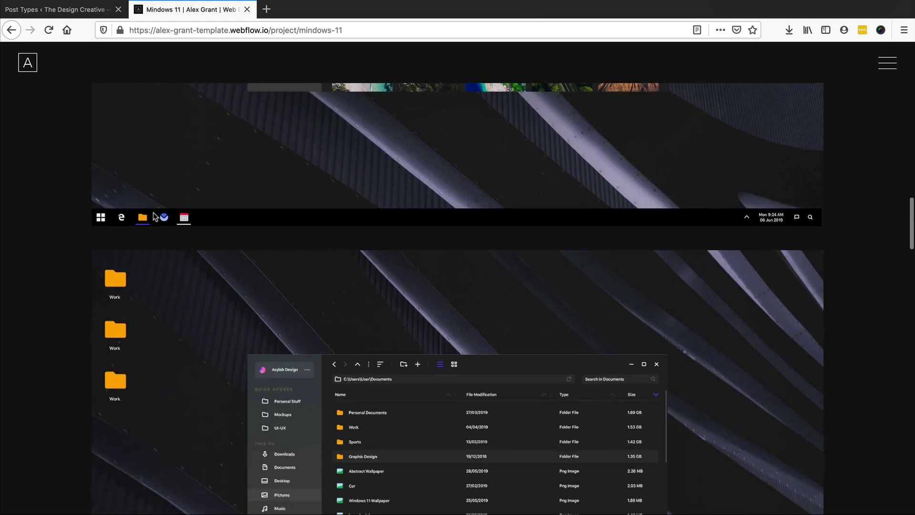
scroll(153, 214, up, 5)
scroll(153, 212, down, 4)
scroll(155, 210, down, 20)
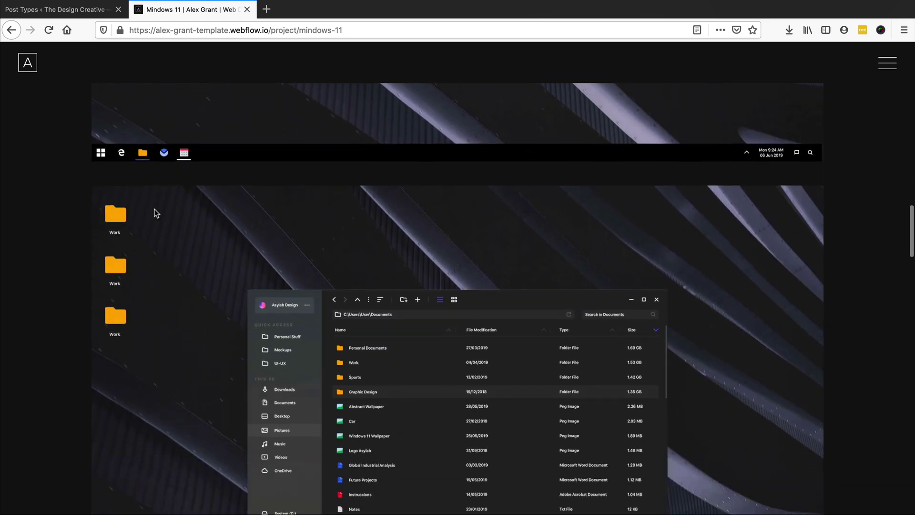
scroll(155, 208, down, 10)
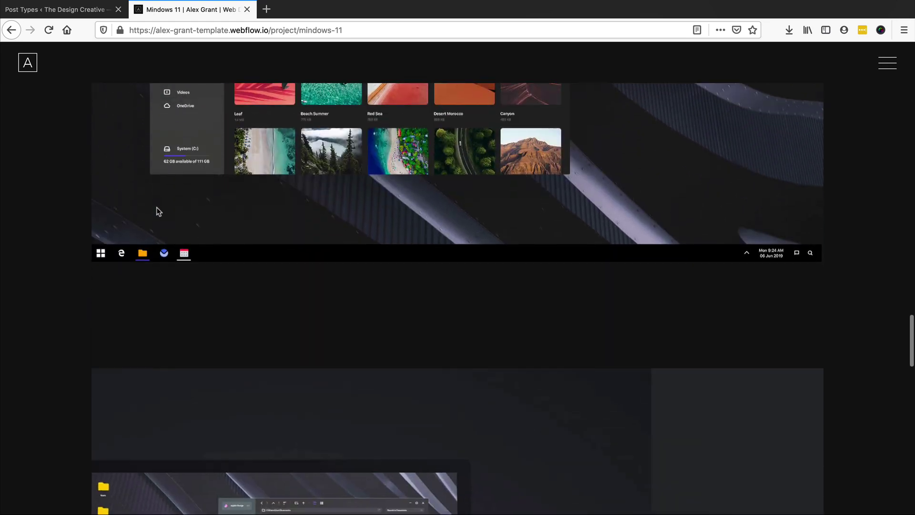
Back in the post type form, add a meta field labelled "images" with name/ID "images".
click(102, 10)
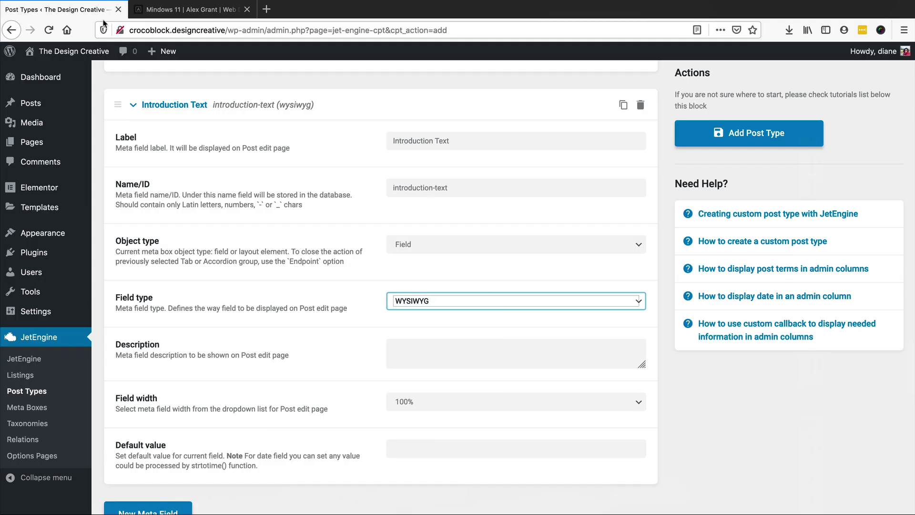
scroll(153, 410, down, 2)
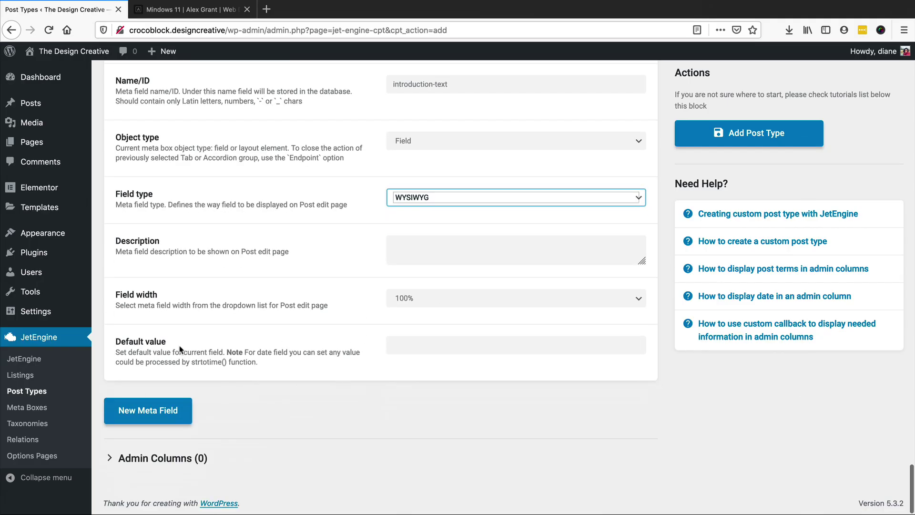
click(158, 412)
scroll(280, 376, down, 5)
click(429, 221)
scroll(428, 221, up, 1)
text(images)
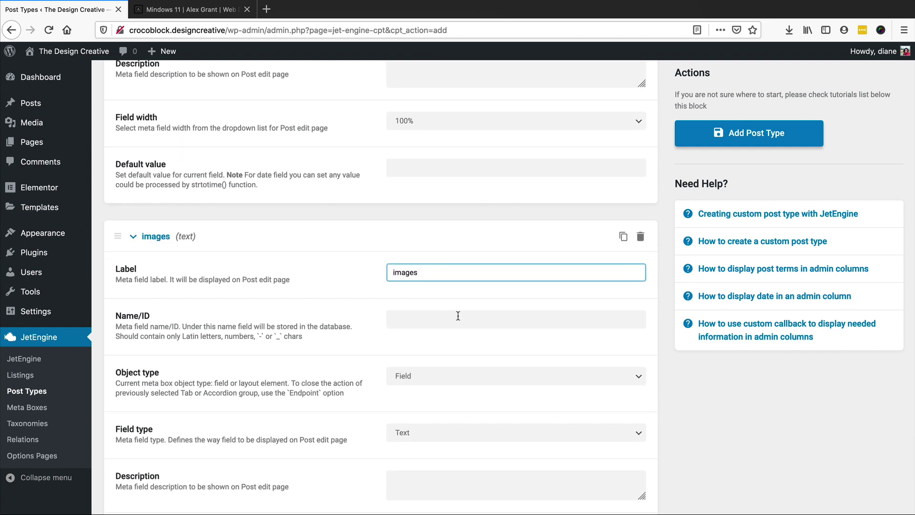
key(Tab)
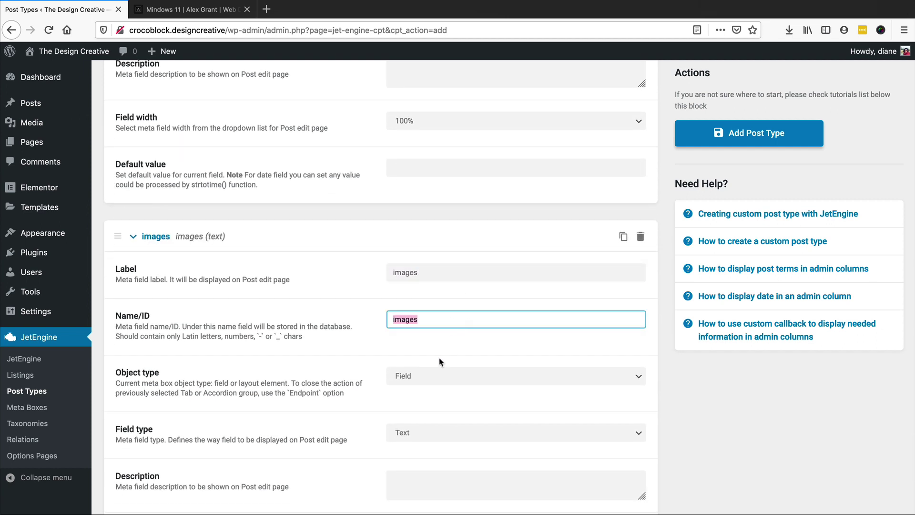
Set the images entry's object type to Tab and add a new blank meta field under it.
click(423, 378)
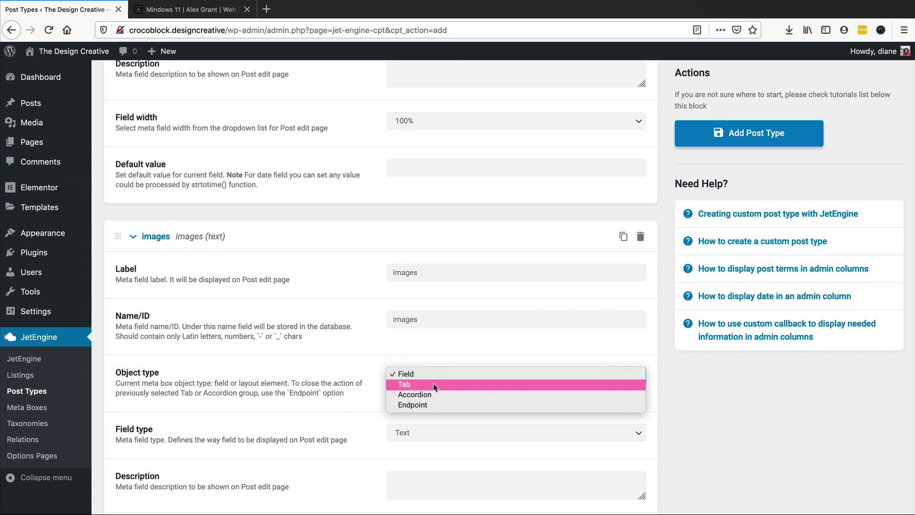
click(433, 383)
scroll(374, 368, down, 3)
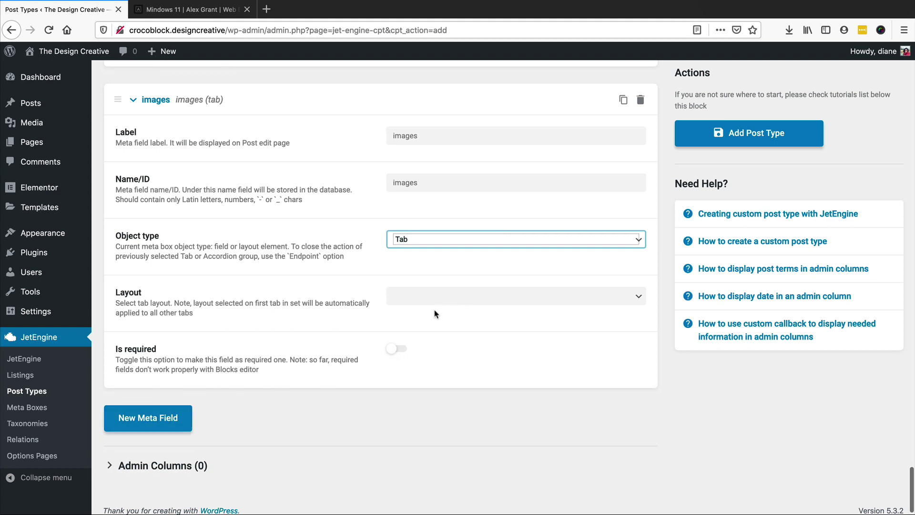
scroll(293, 277, down, 1)
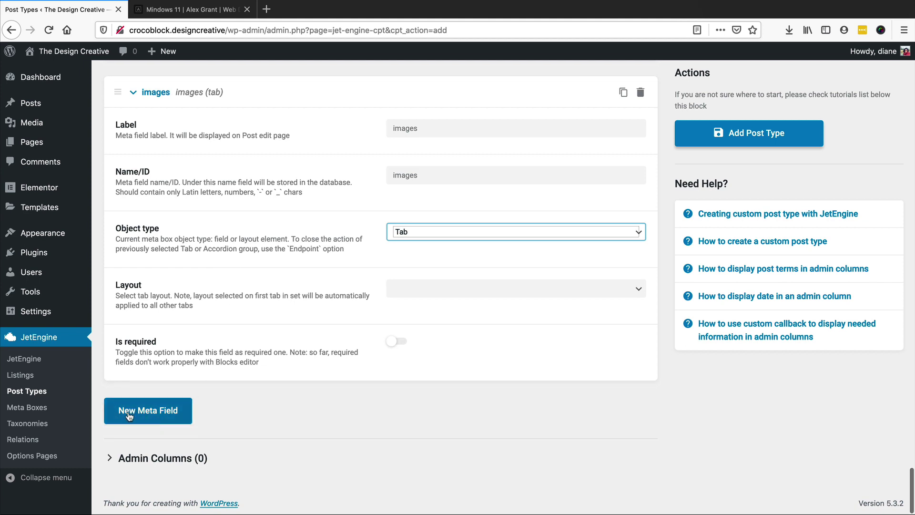
click(169, 412)
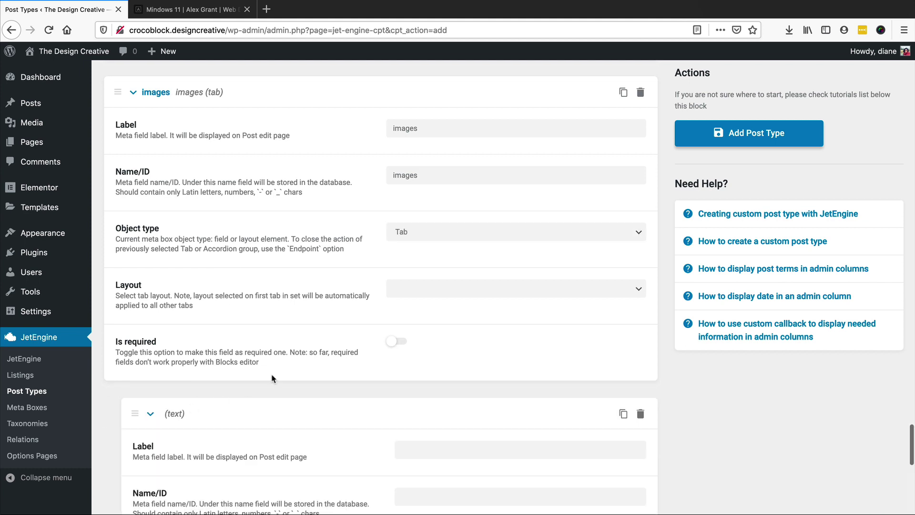
Label the blank meta field "Project Image" with name/ID "project-image" and set its field type to Repeater.
scroll(343, 357, down, 3)
click(434, 320)
text(Project Image)
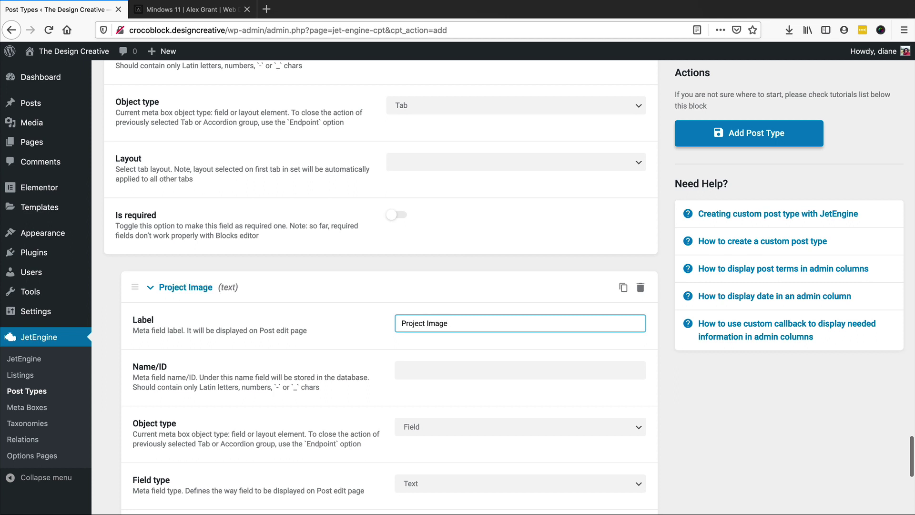
key(Tab)
scroll(413, 314, down, 3)
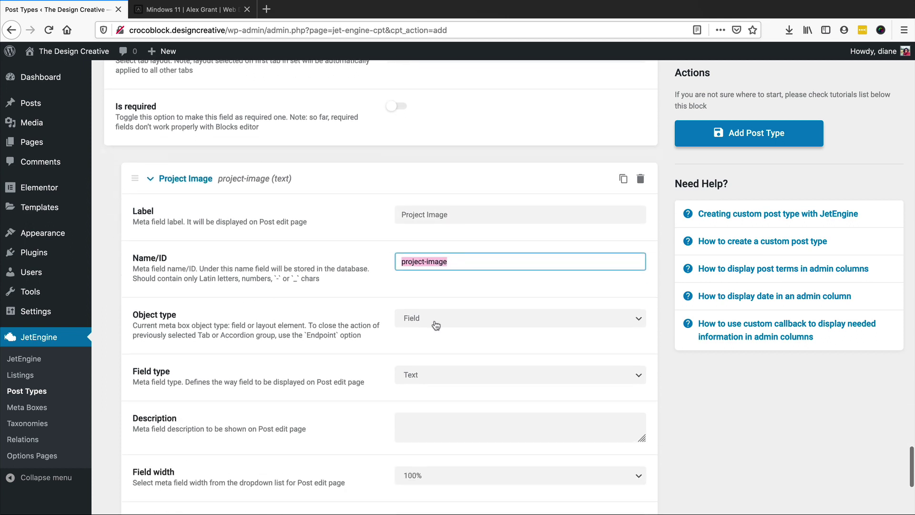
click(427, 316)
click(328, 324)
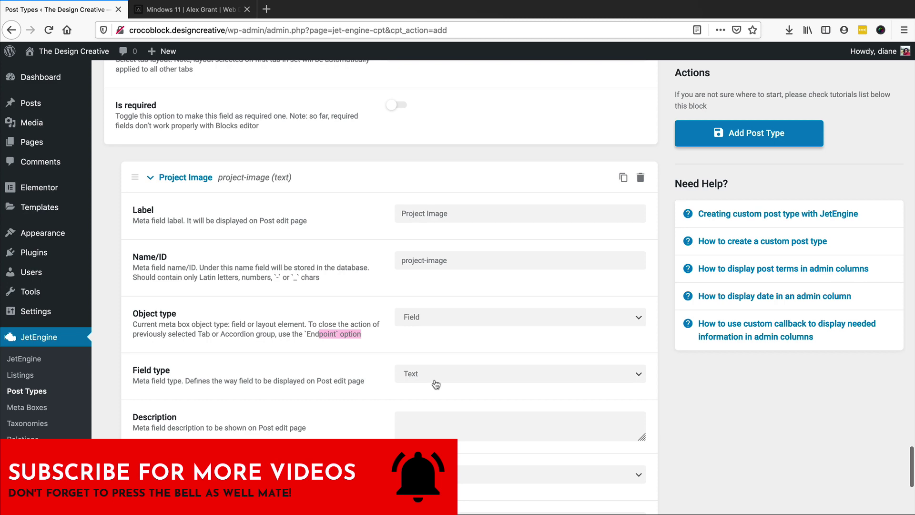
click(433, 376)
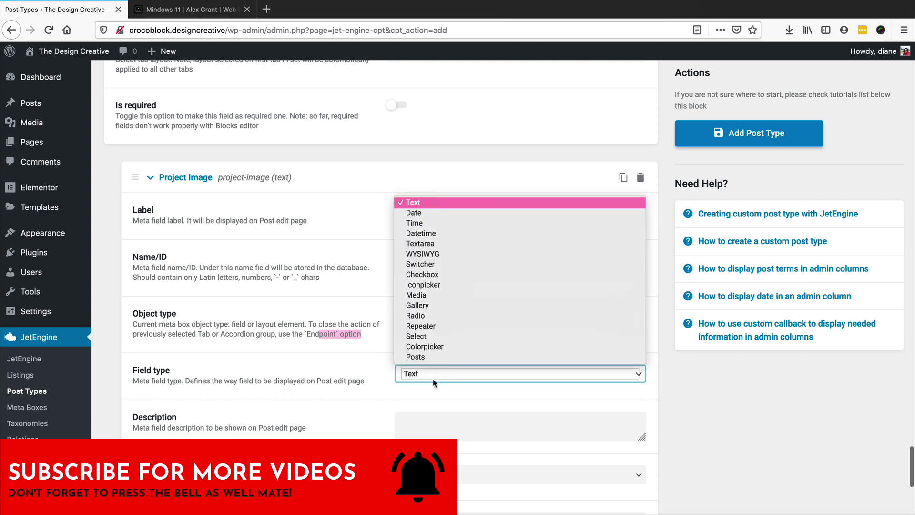
click(436, 328)
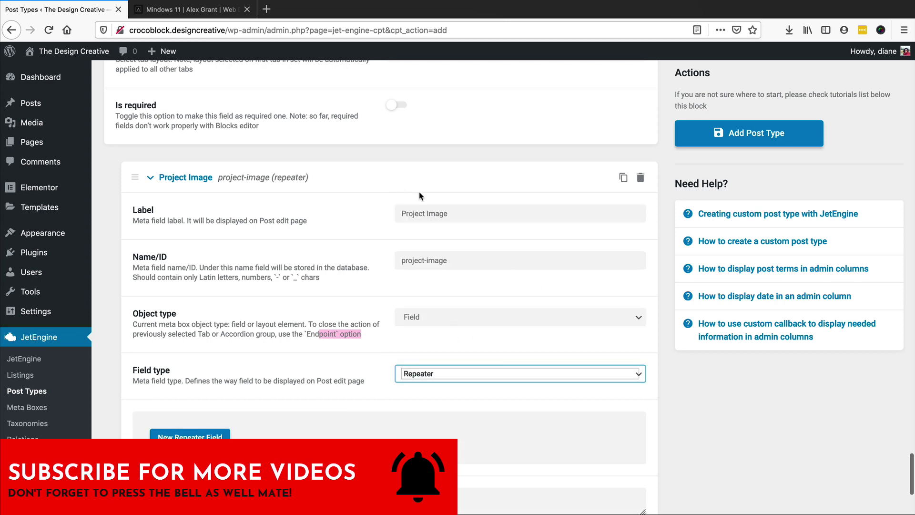
Capitalize the label of the images tab entry so it reads "Images".
scroll(361, 213, up, 10)
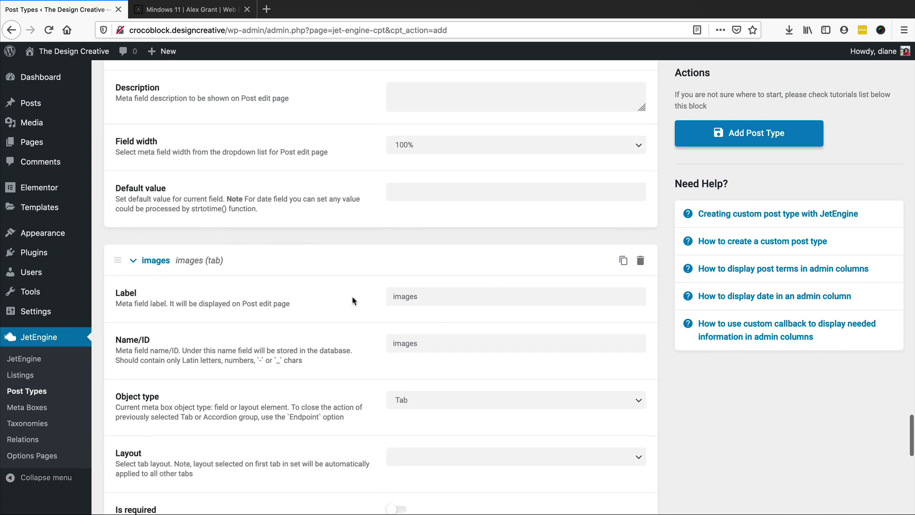
click(387, 295)
key(Delete)
text(I)
key(Tab)
scroll(401, 365, down, 5)
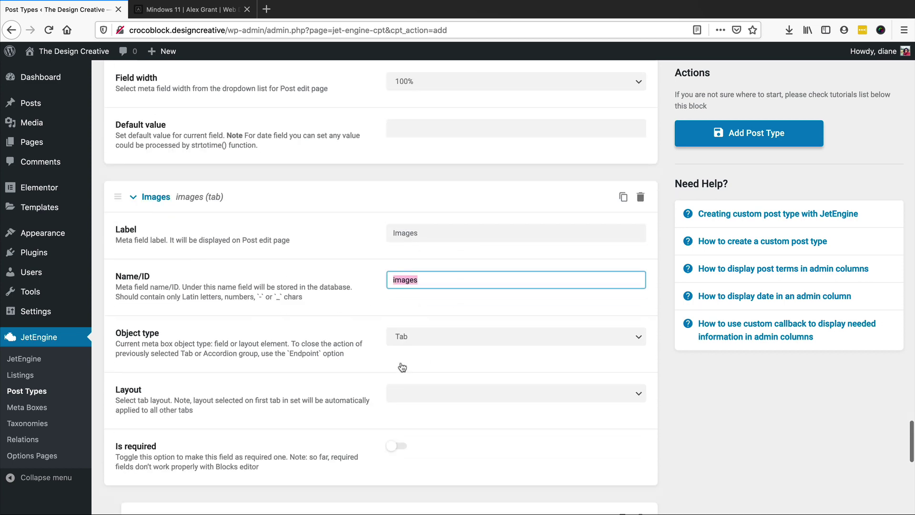
Make the repeater meta field plural, with label "Project Images" and name/ID "project-images".
click(462, 387)
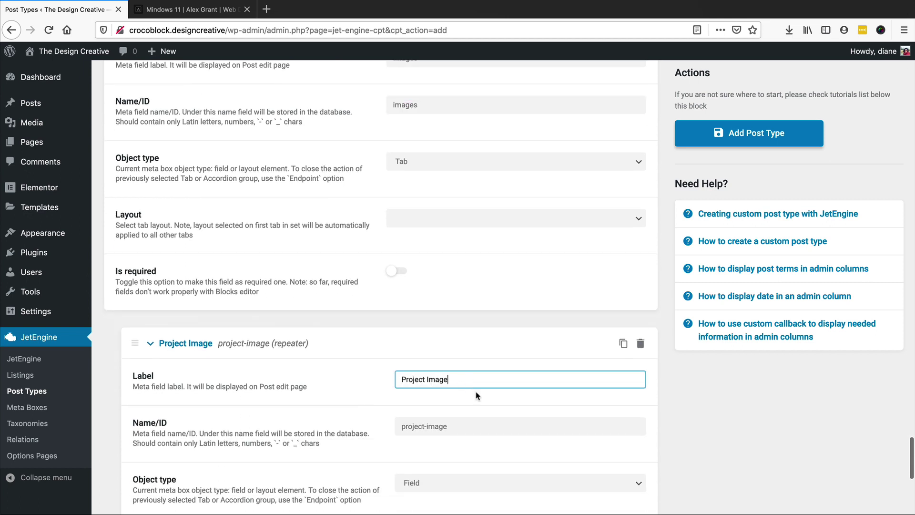
text(S)
key(BackSpace)
text(s)
scroll(419, 310, down, 3)
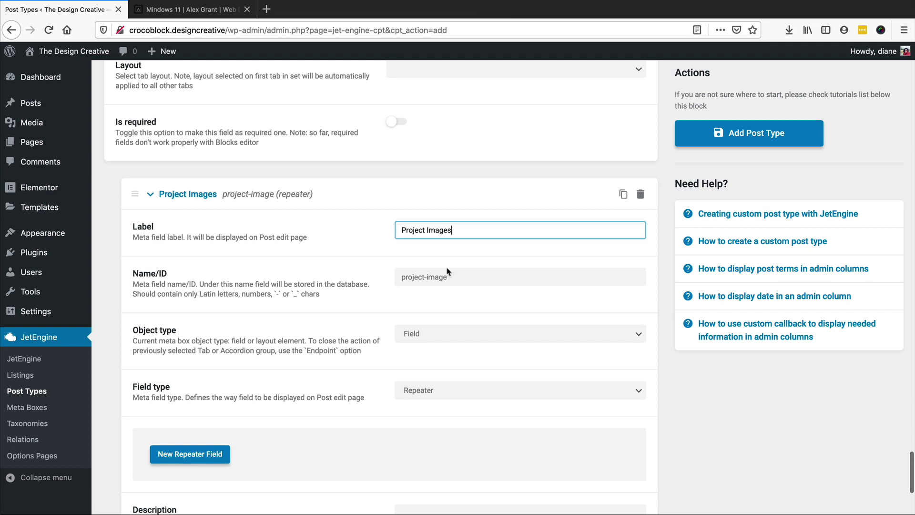
triple_click(453, 275)
click(466, 276)
text(s)
scroll(410, 312, down, 1)
scroll(409, 314, down, 1)
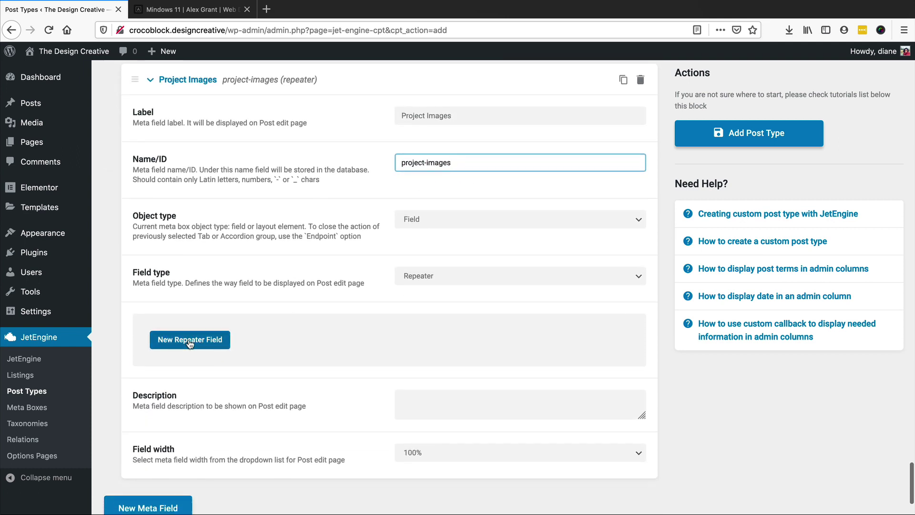
Add a repeater field labelled "Project Image" with name "project-image" and type Media inside Project Images.
click(190, 341)
click(421, 383)
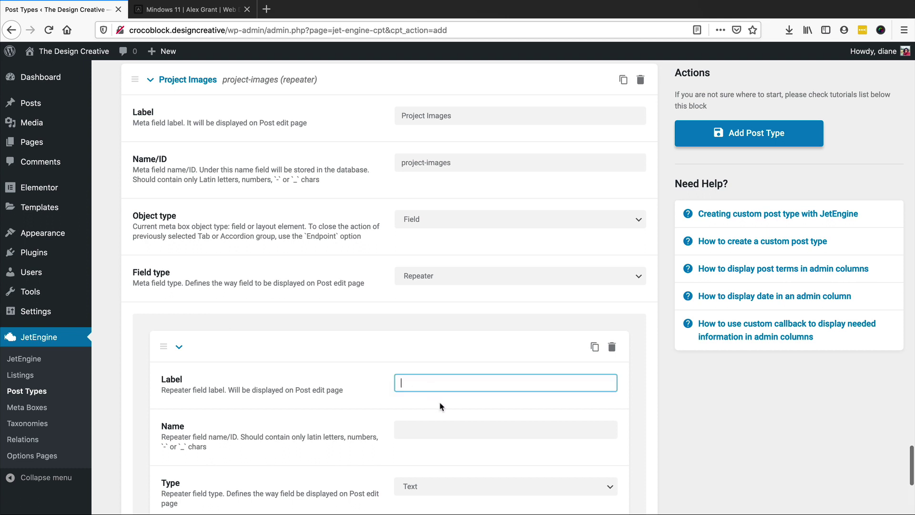
text(Project Image)
key(Tab)
scroll(398, 351, down, 3)
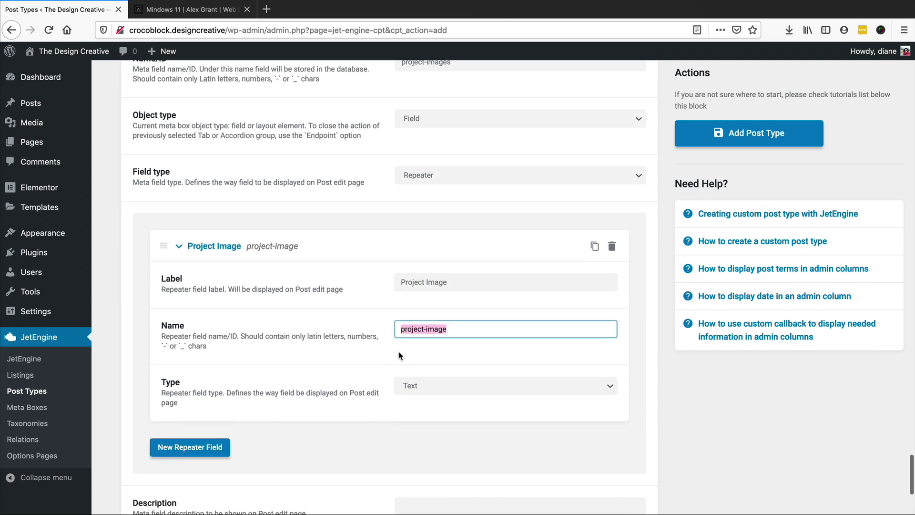
click(430, 354)
click(430, 436)
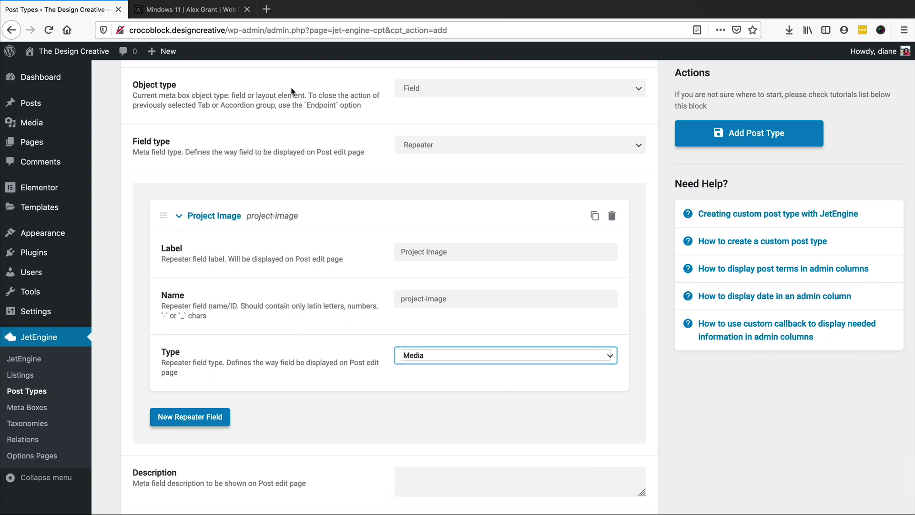
scroll(243, 95, down, 1)
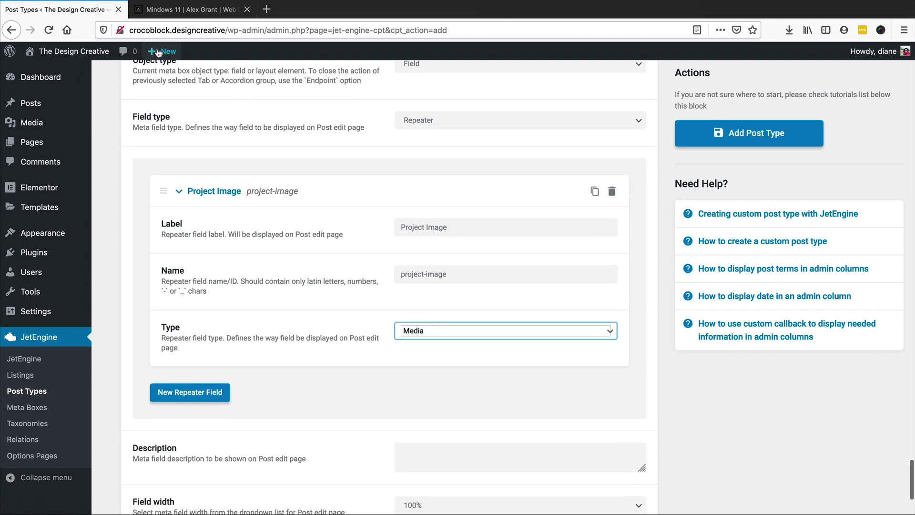
Examine the large images and the image slider on the Mindows 11 reference page.
click(177, 11)
scroll(377, 265, down, 5)
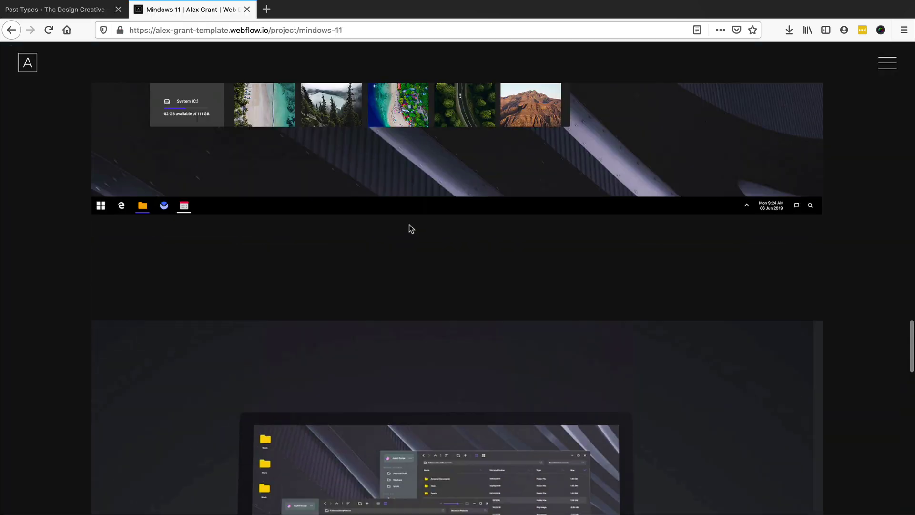
scroll(301, 171, up, 3)
scroll(301, 172, down, 6)
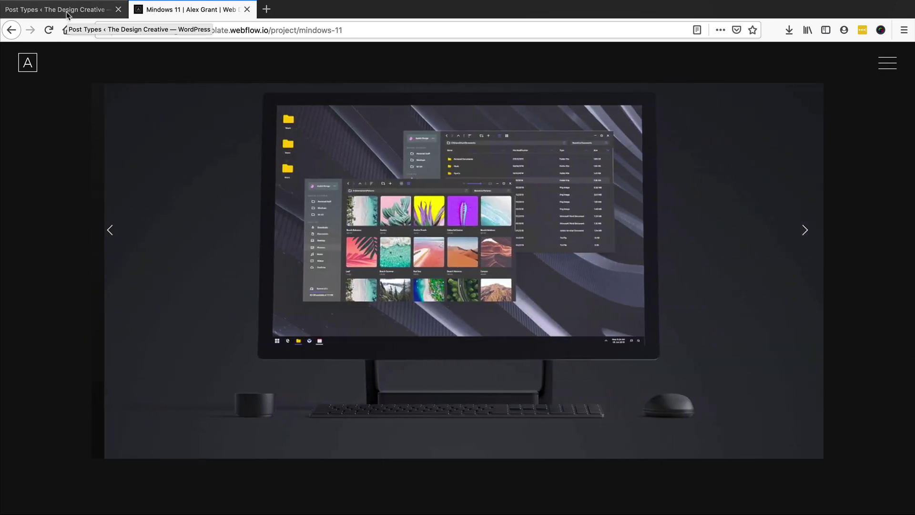
click(67, 14)
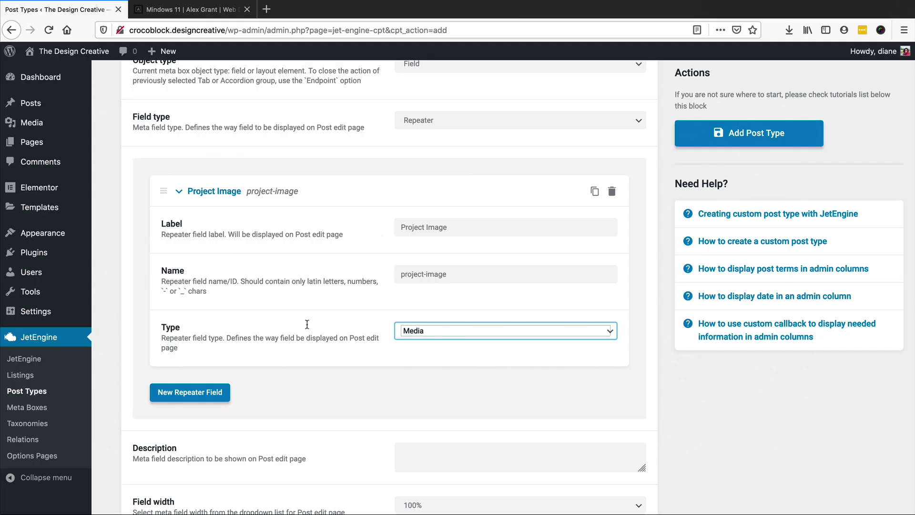
Add a meta field labelled "Slider Images" with name/ID "slider-images" and set its field type to Gallery.
scroll(624, 174, up, 4)
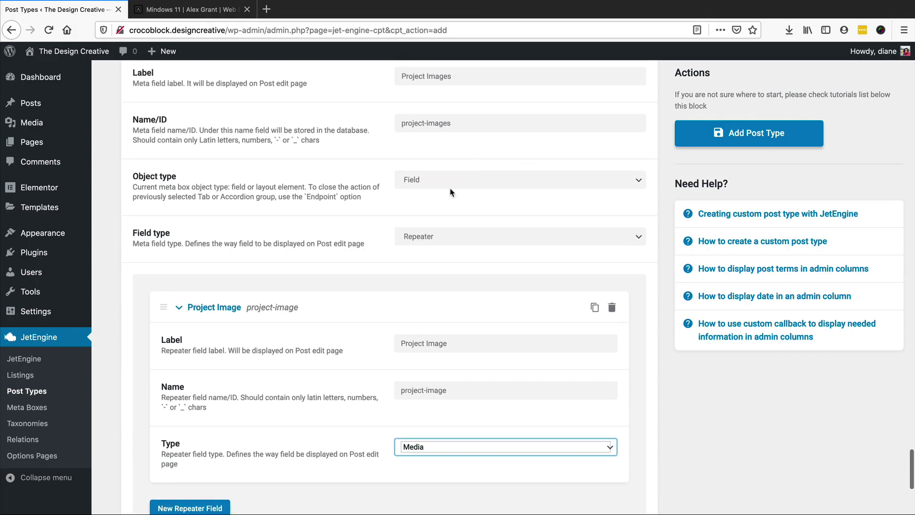
scroll(394, 247, down, 5)
scroll(178, 462, down, 2)
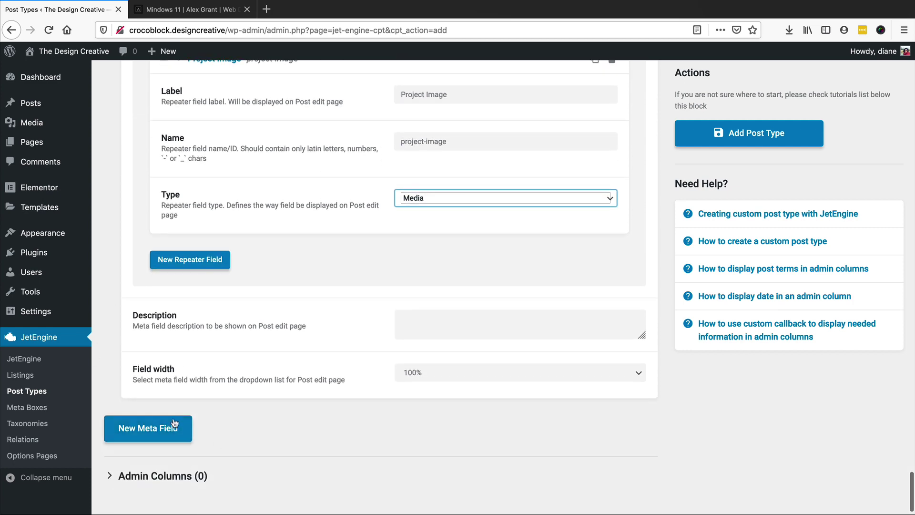
click(142, 431)
scroll(452, 200, down, 3)
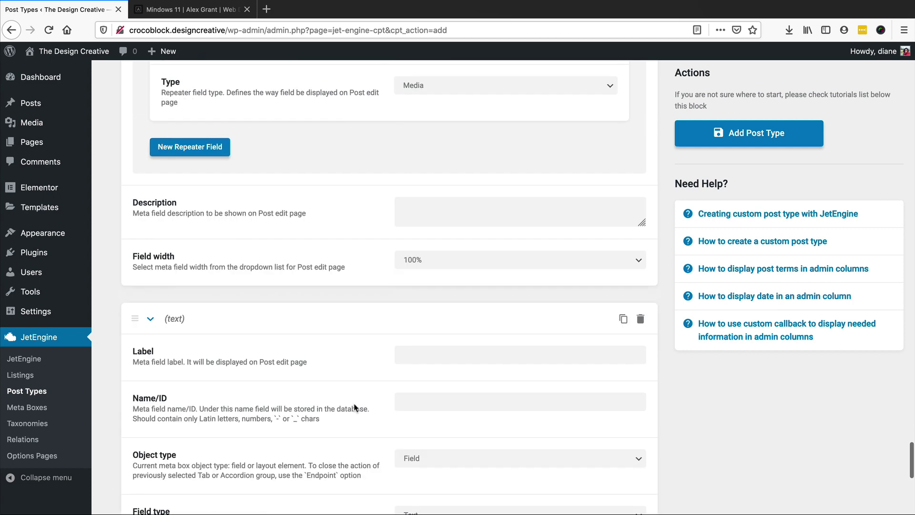
click(419, 314)
text(Slider Images)
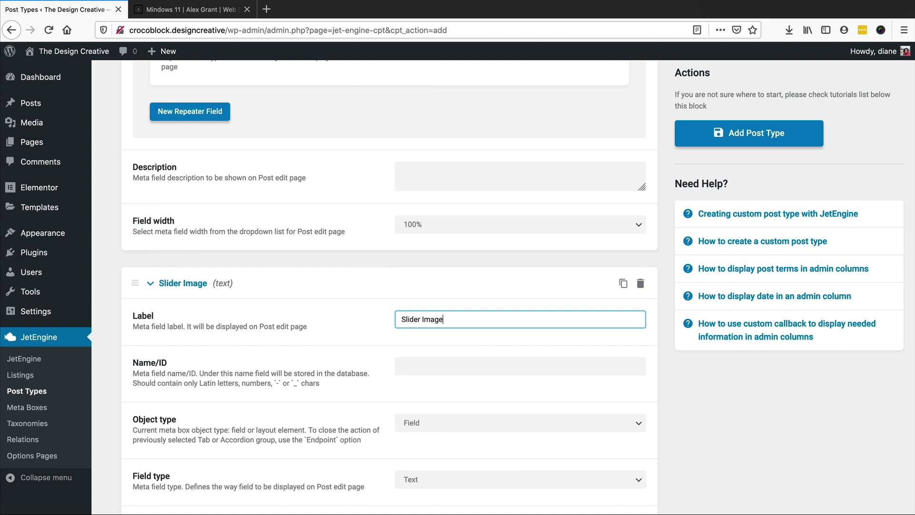
key(Tab)
scroll(450, 233, down, 5)
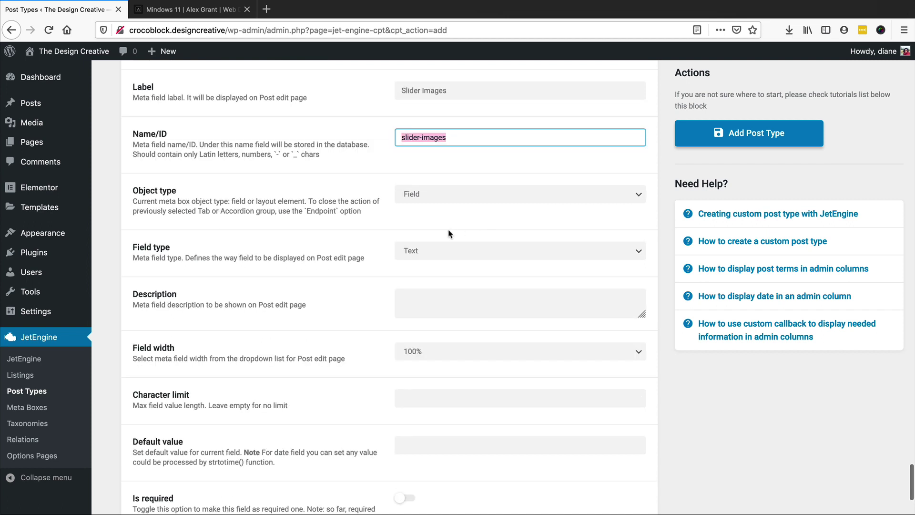
click(413, 250)
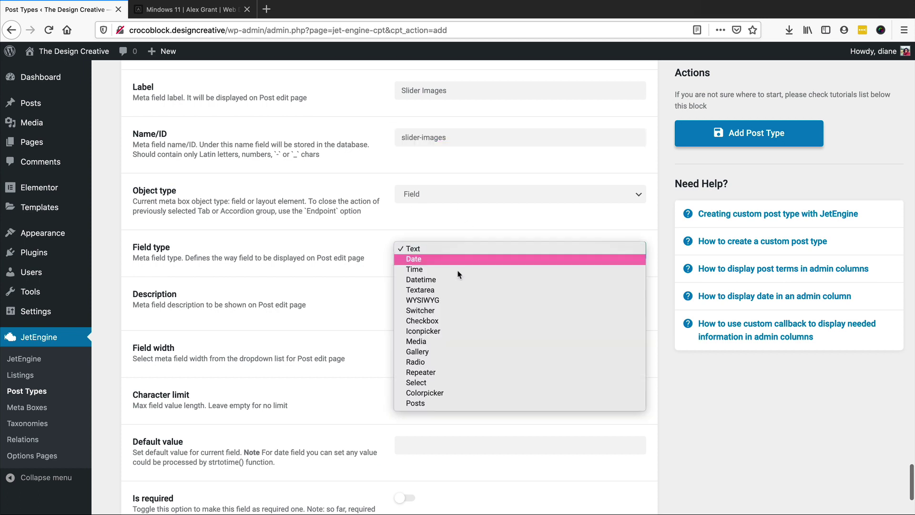
click(451, 353)
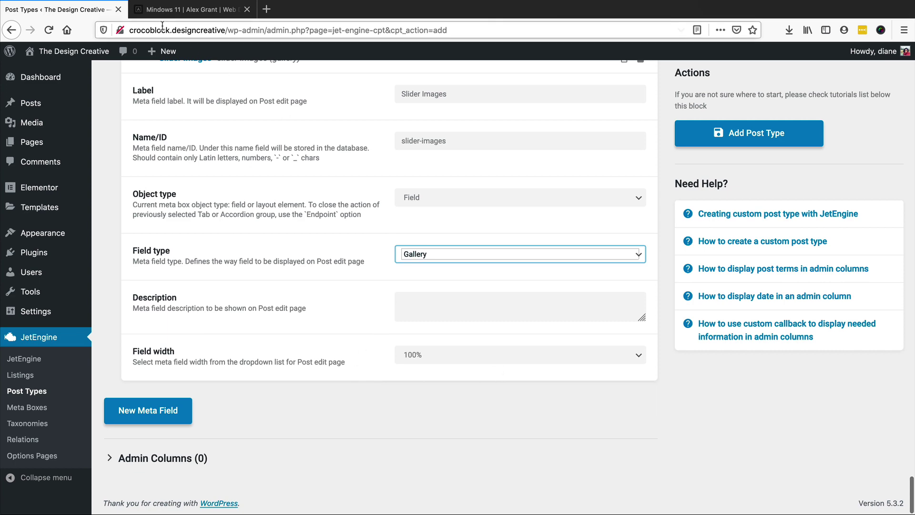
Examine the client testimonial section below the slider on the Mindows 11 reference page.
click(184, 9)
scroll(355, 225, down, 5)
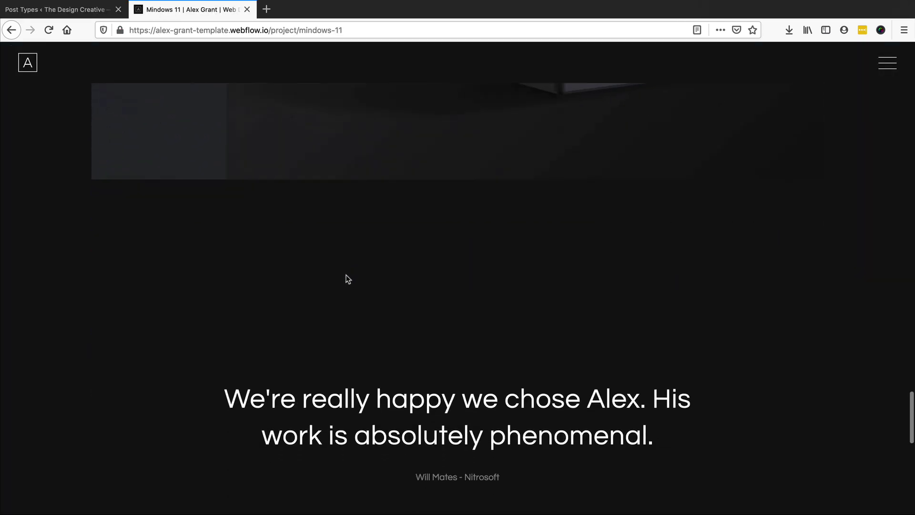
scroll(348, 280, down, 5)
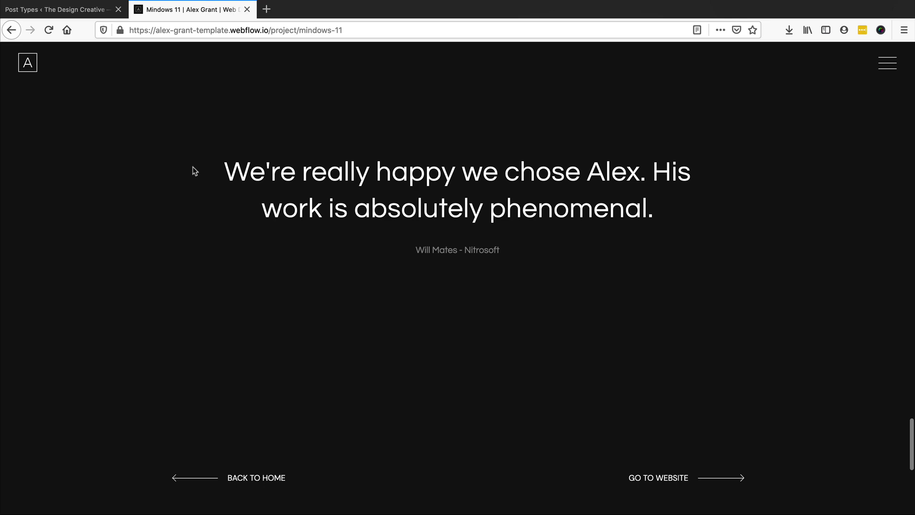
drag(193, 171, 698, 214)
click(75, 14)
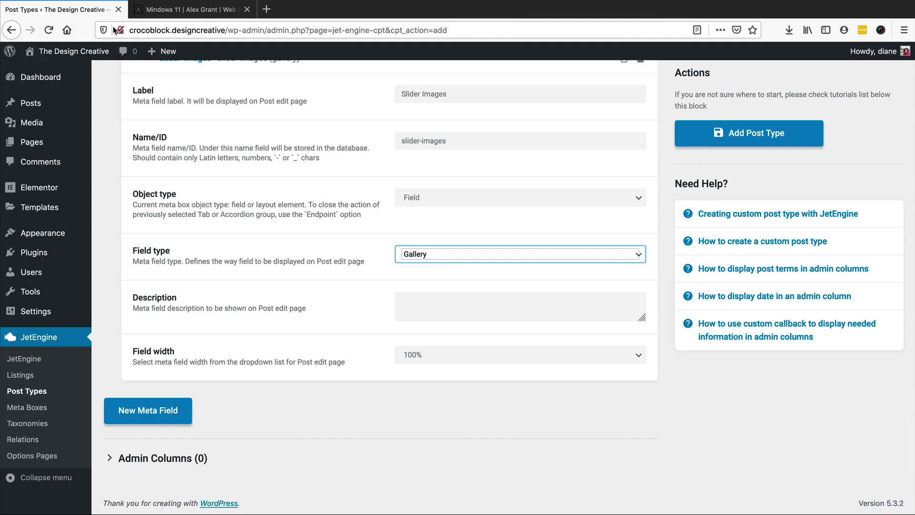
Add a meta field labelled "Testimonial" with name/ID "testimonial" below Slider Images.
click(142, 418)
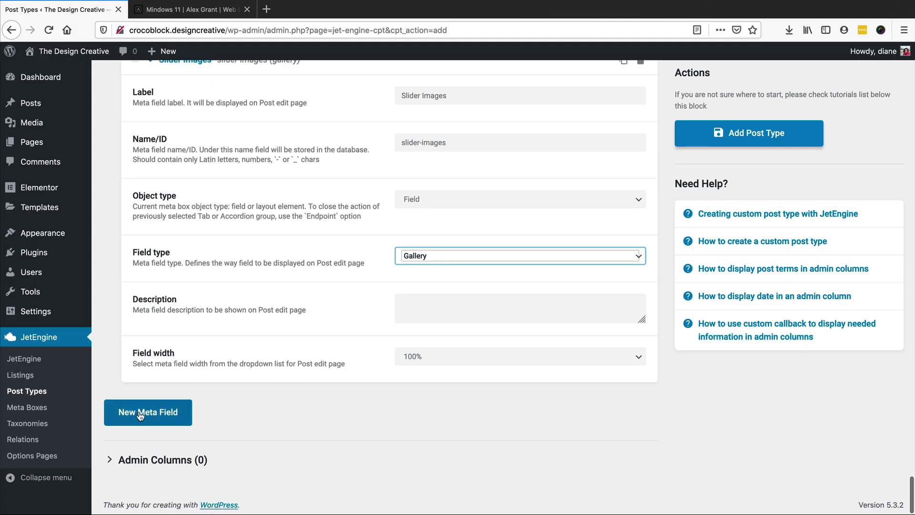
scroll(310, 233, up, 5)
scroll(309, 233, down, 5)
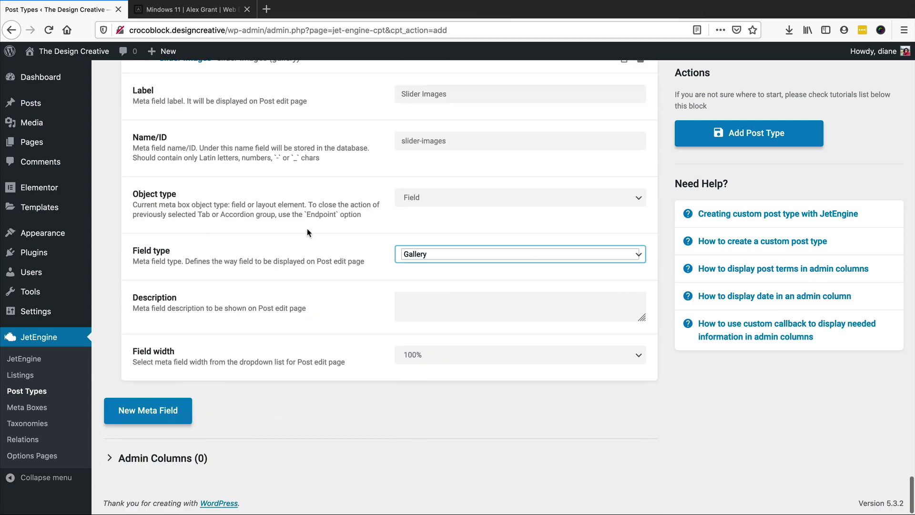
click(143, 411)
click(435, 447)
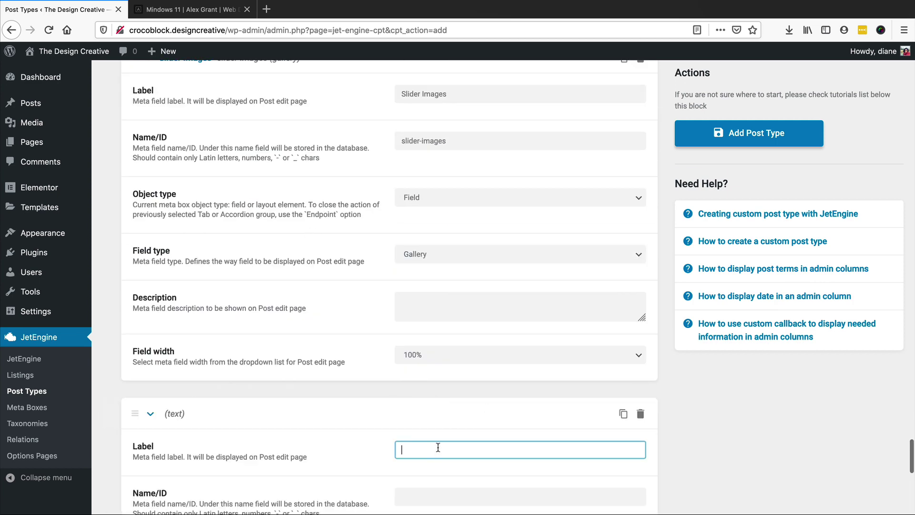
text(Testimonial)
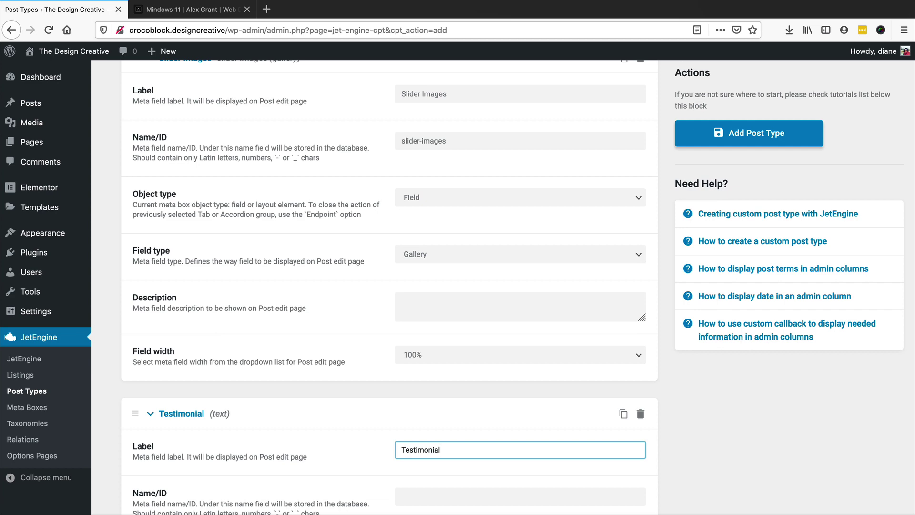
key(Tab)
scroll(429, 320, down, 5)
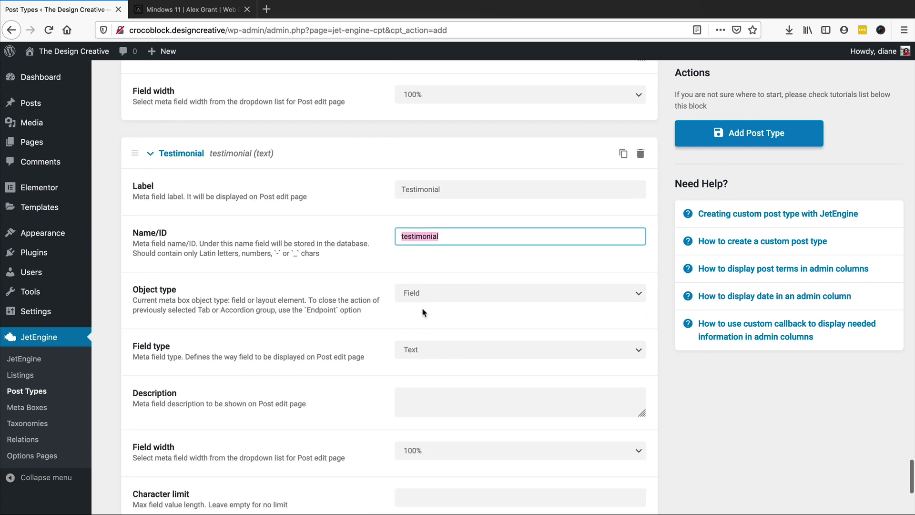
Keep the Testimonial entry's object type as Field and set its field type to Repeater.
click(453, 292)
click(353, 297)
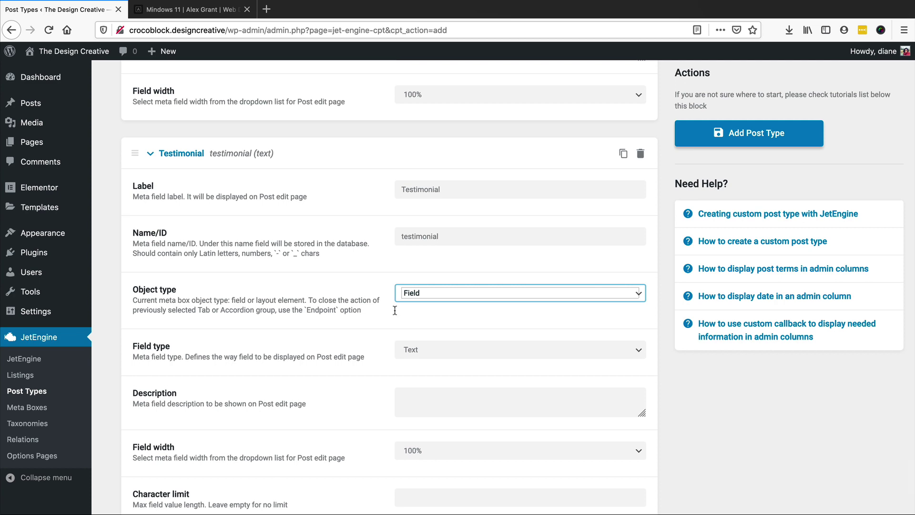
click(431, 353)
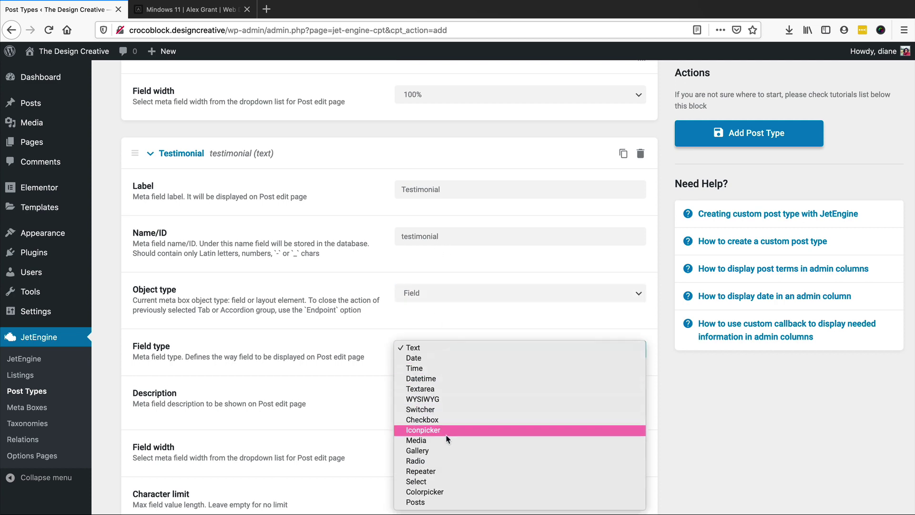
click(526, 470)
scroll(337, 257, down, 4)
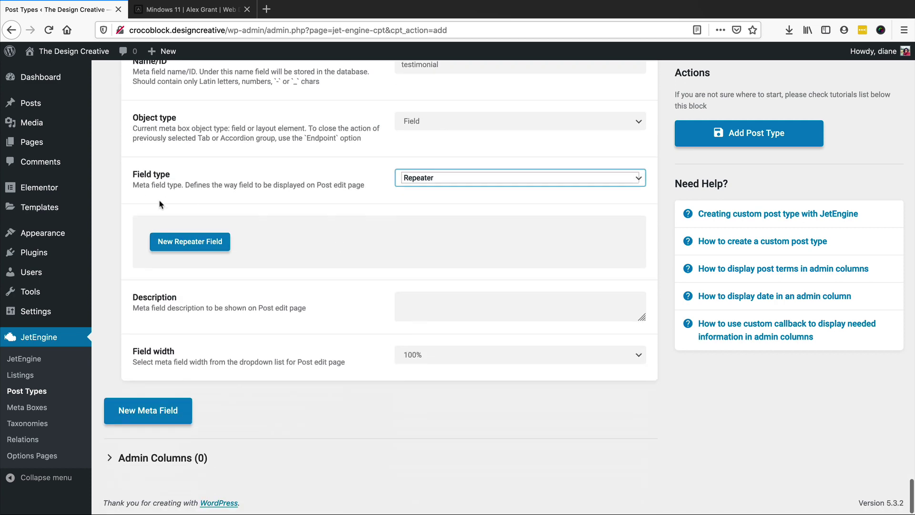
Add a repeater field labelled "Testimonial Text" with name "testimonial-text" inside the Testimonial entry and set its type to Textarea.
click(205, 243)
click(434, 285)
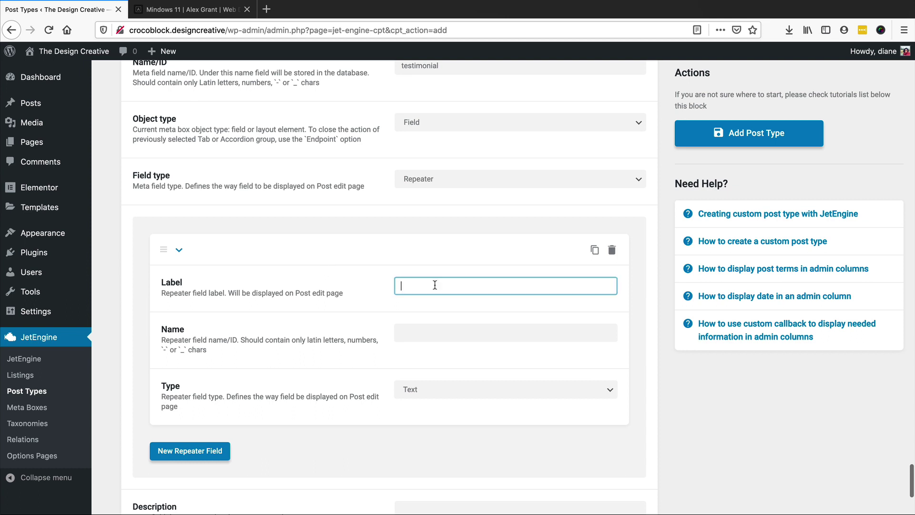
text(Testimonial Text)
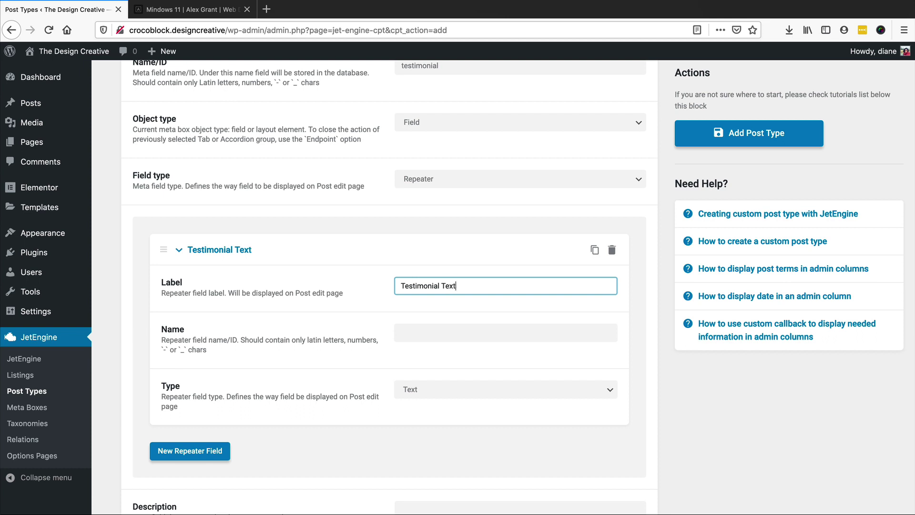
key(Tab)
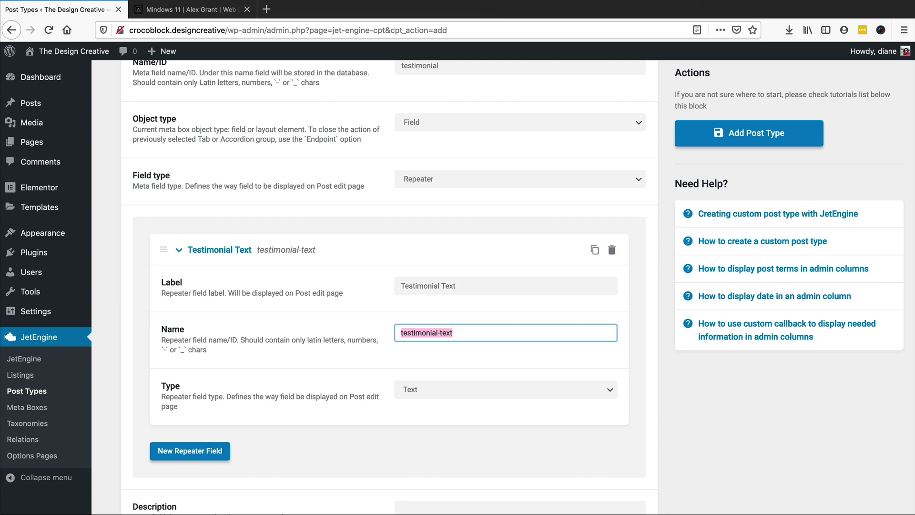
click(421, 396)
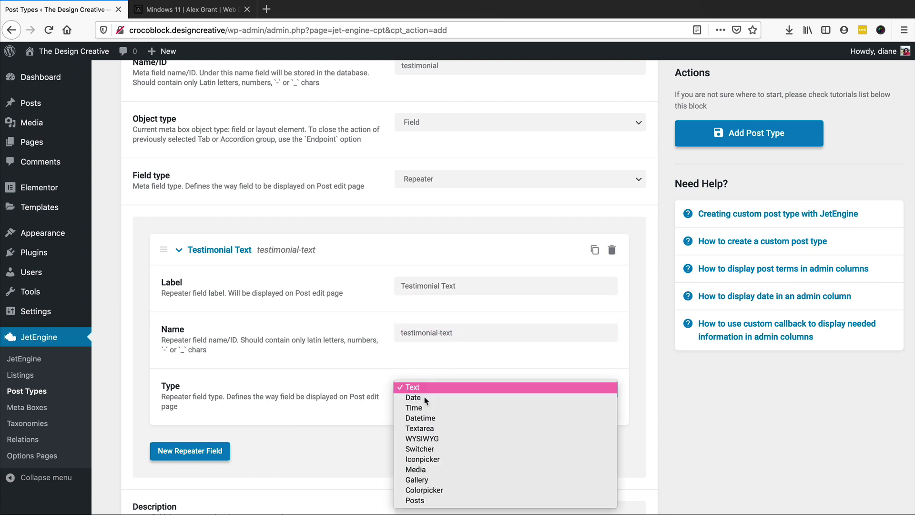
click(434, 438)
scroll(352, 347, down, 3)
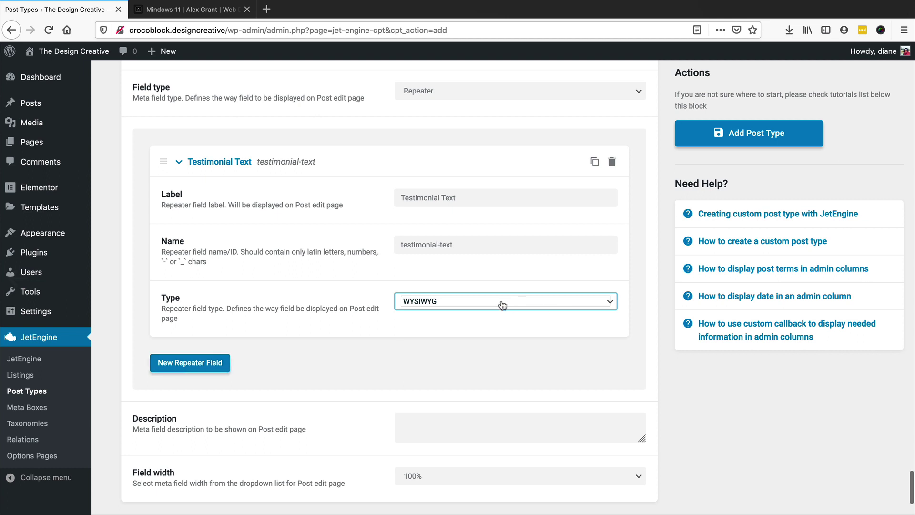
click(442, 305)
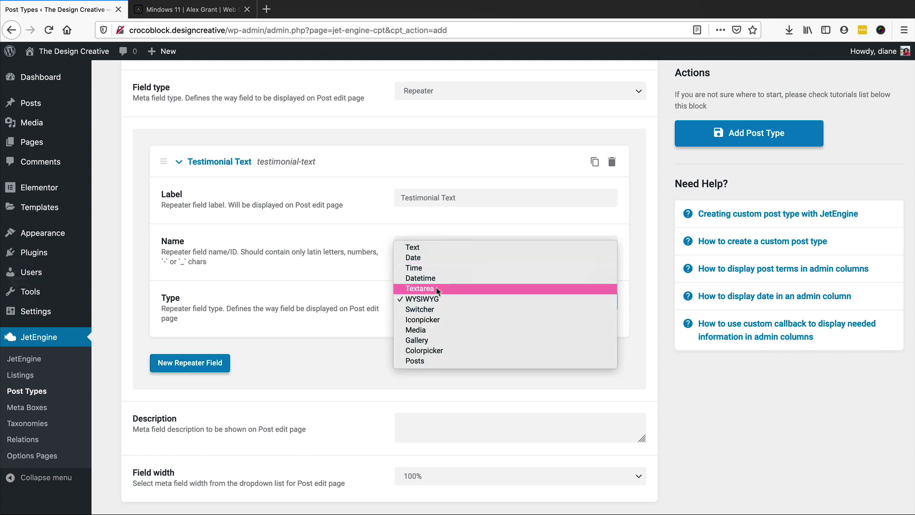
click(436, 288)
Add a second repeater field labelled "Testimonial Name" with name "testimonial-name", keeping its type as Text, and check the reference testimonial.
click(175, 365)
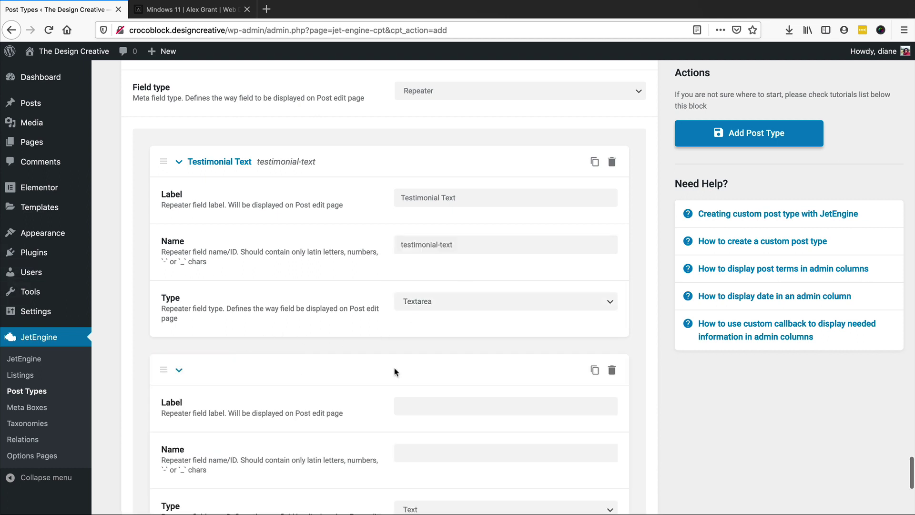
click(433, 404)
text(Testim)
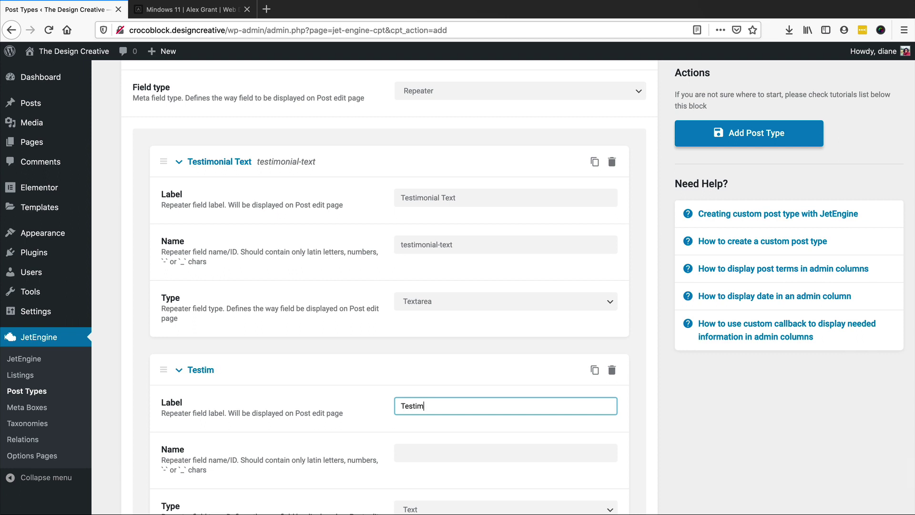
text(onial Name)
key(Tab)
click(196, 11)
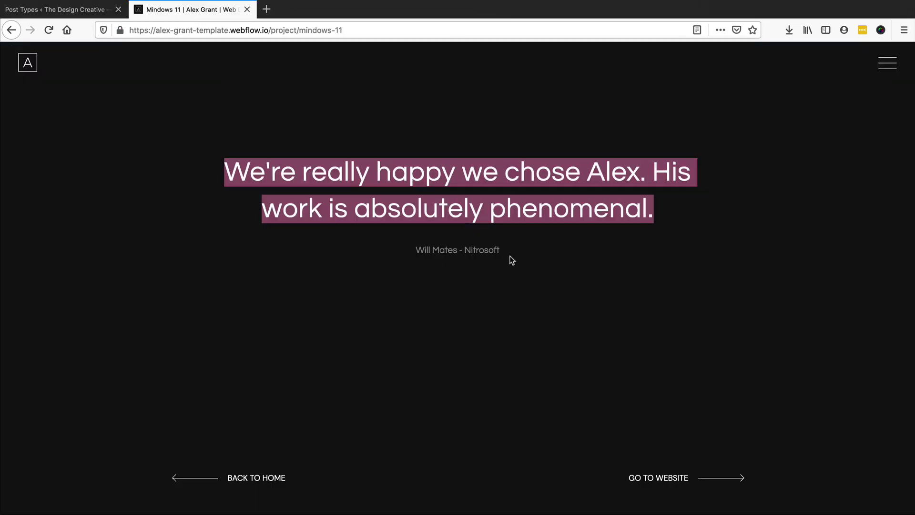
click(62, 10)
scroll(396, 304, down, 2)
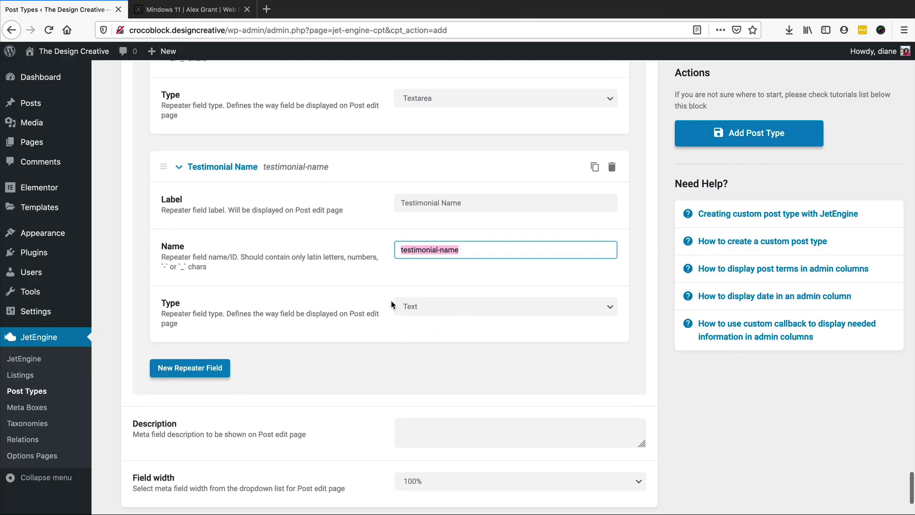
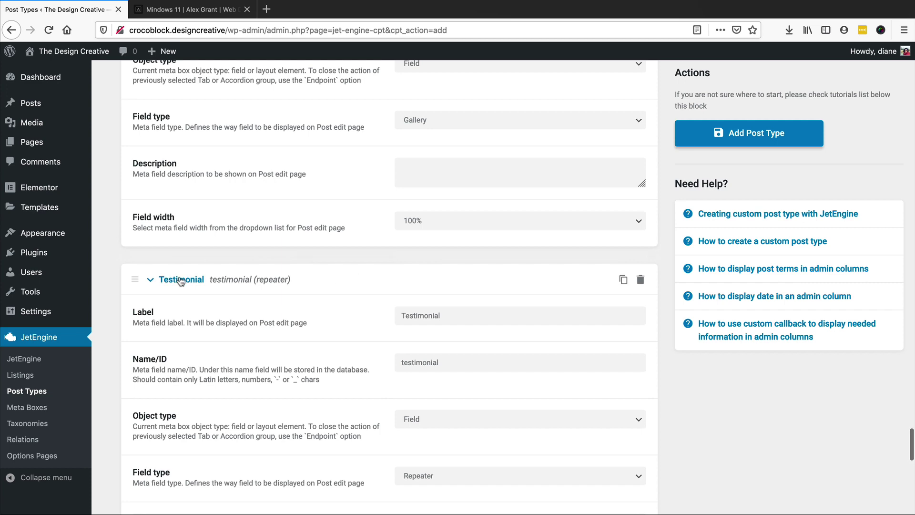
Collapse the Testimonial, Slider Images and Project Images meta field entries.
scroll(196, 313, up, 5)
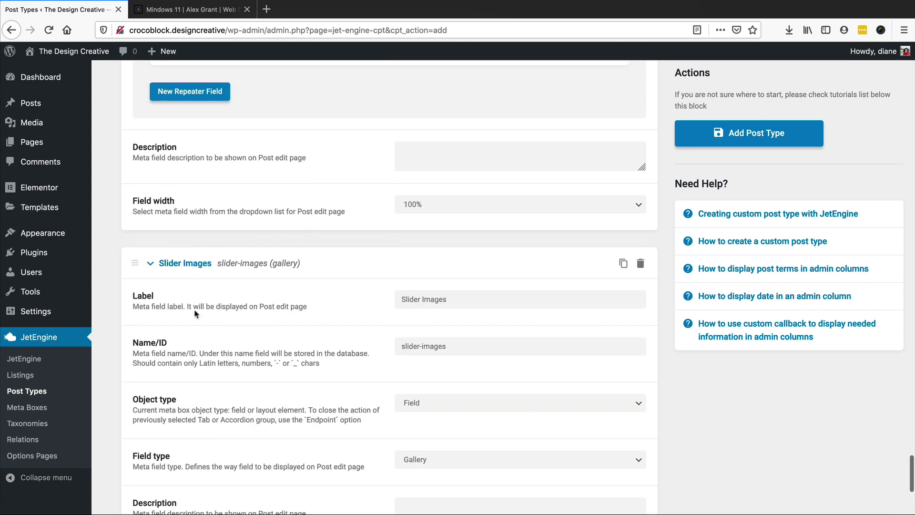
click(195, 265)
scroll(195, 191, up, 10)
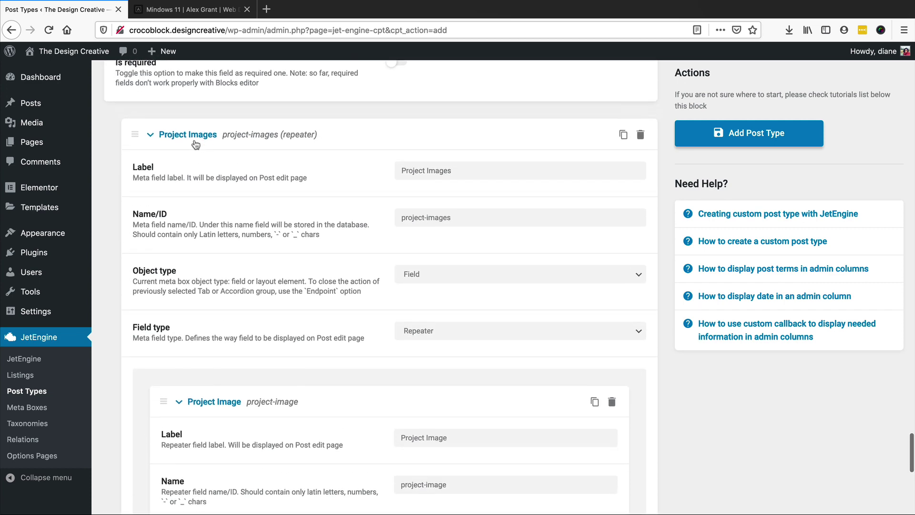
click(194, 143)
scroll(162, 234, up, 2)
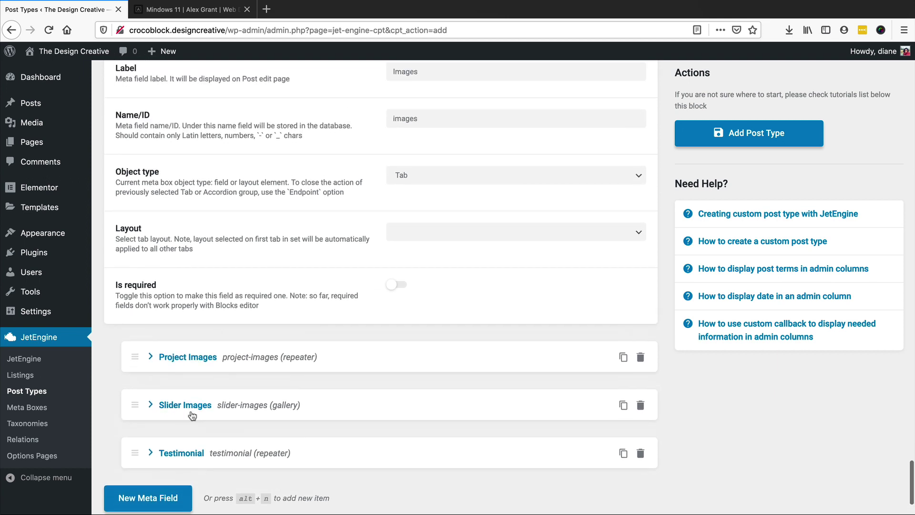
Collapse the Images and Introduction Text entries and move the Testimonial field out of the Images tab, directly above it.
drag(146, 417, 152, 333)
scroll(209, 345, up, 4)
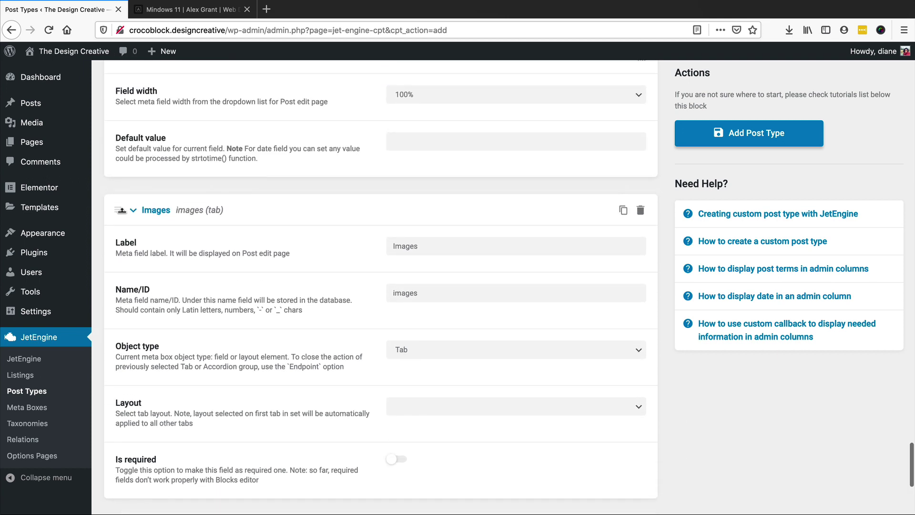
click(135, 218)
scroll(153, 205, up, 10)
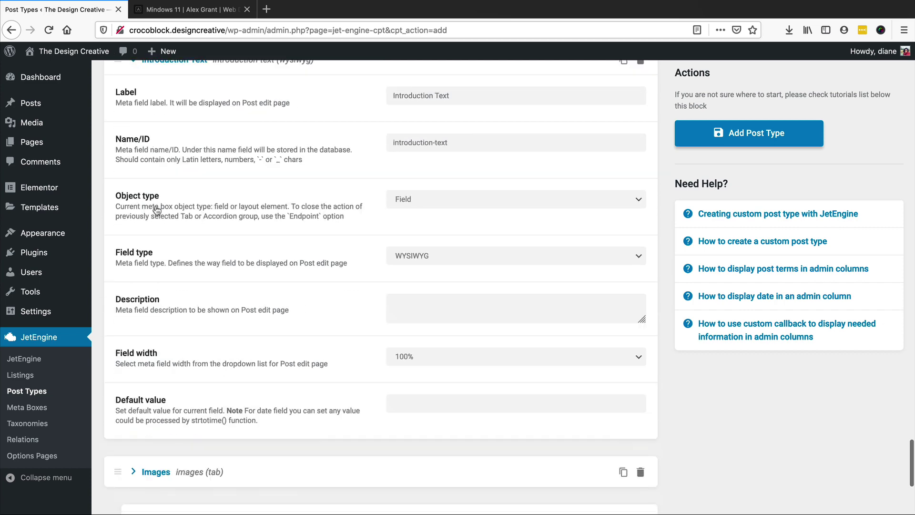
click(132, 264)
scroll(161, 258, up, 2)
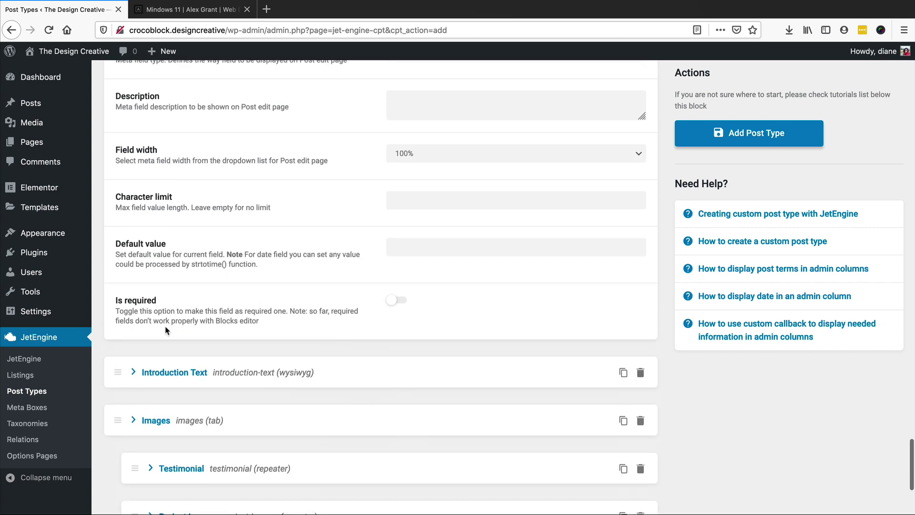
drag(100, 464, 126, 447)
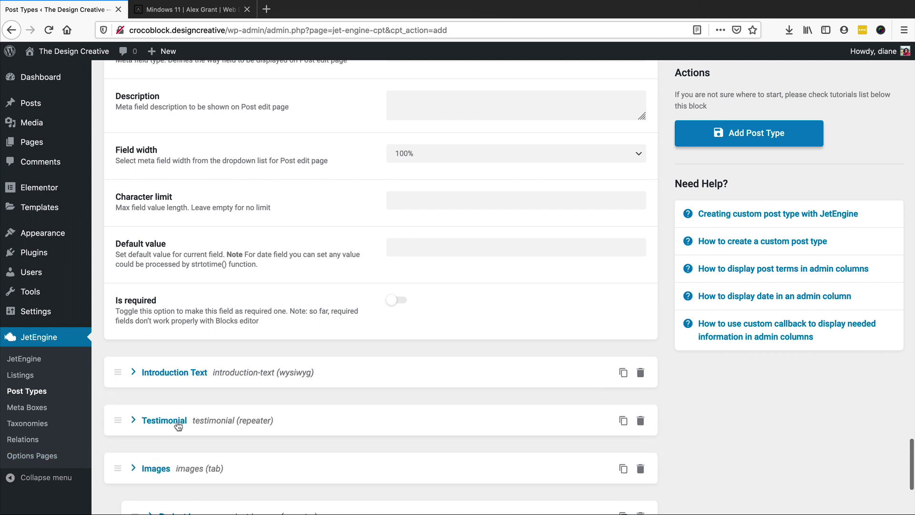
Collapse the remaining Country, Date and Client meta field entries.
scroll(150, 428, up, 4)
scroll(128, 249, up, 3)
click(129, 153)
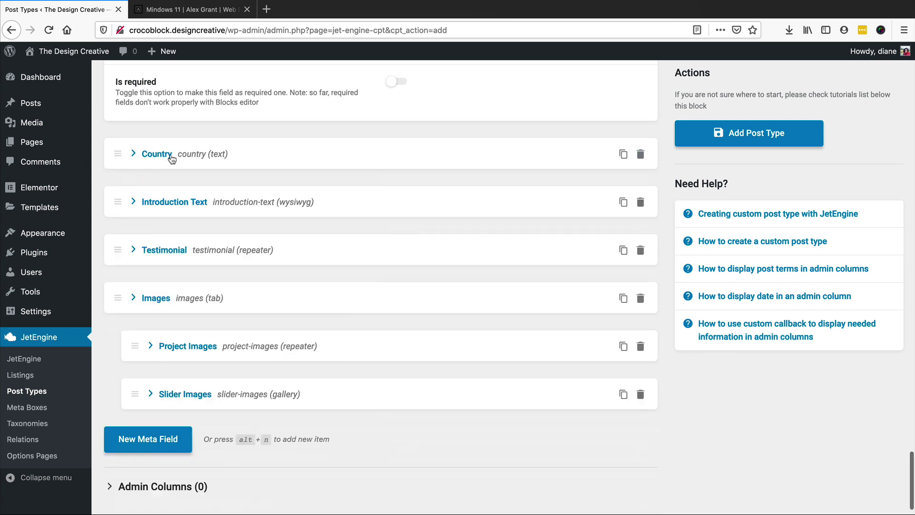
scroll(203, 187, up, 15)
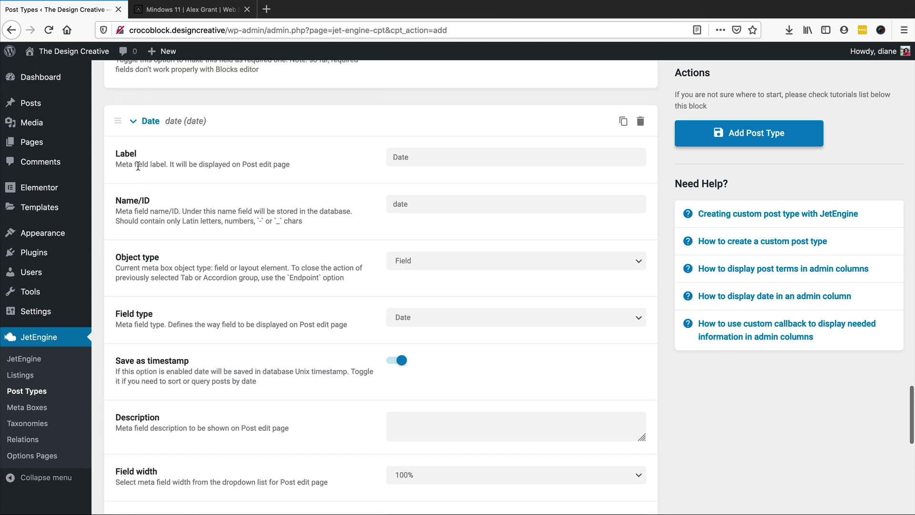
click(133, 194)
scroll(142, 182, up, 8)
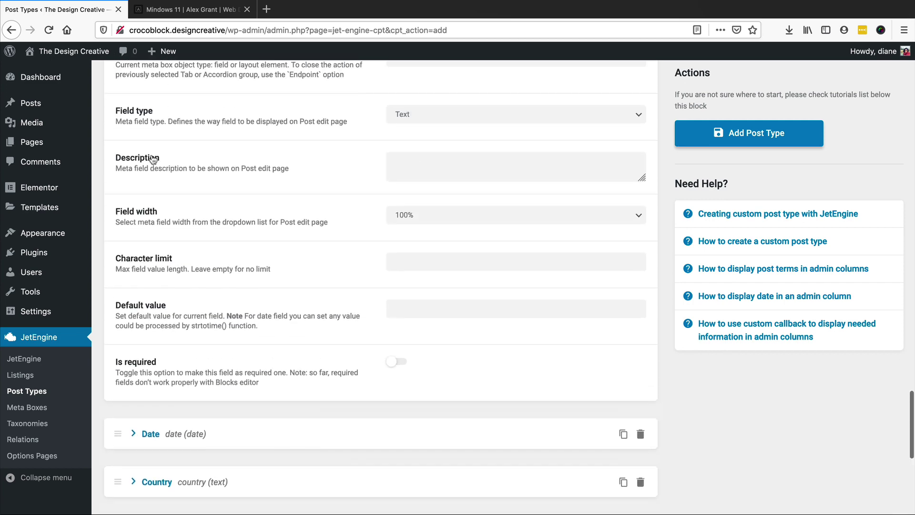
scroll(153, 160, up, 10)
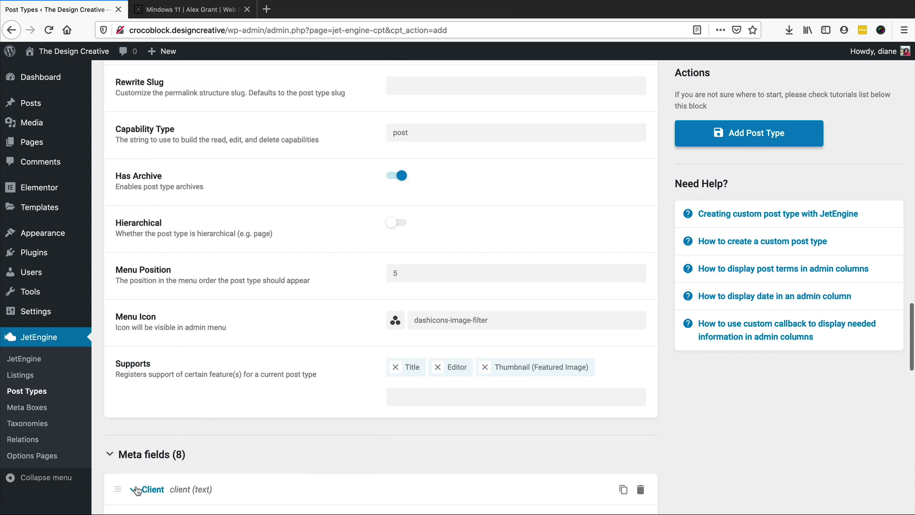
click(134, 489)
scroll(205, 288, down, 6)
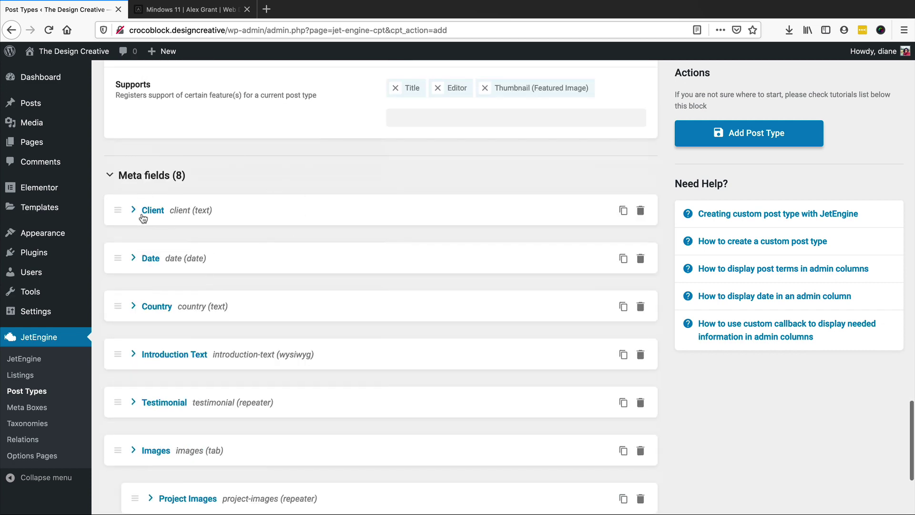
Check the meta field list against the end of the Mindows 11 reference page and save the new Projects post type.
scroll(245, 210, down, 2)
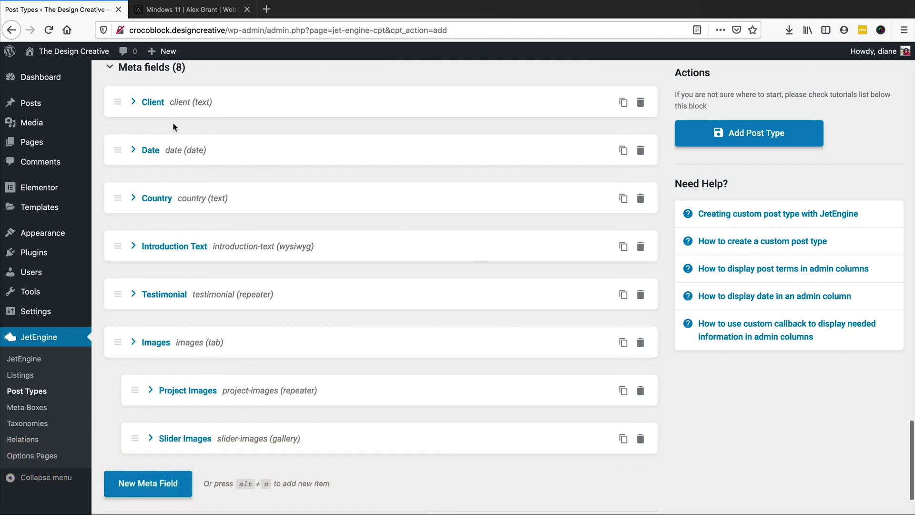
scroll(353, 263, down, 2)
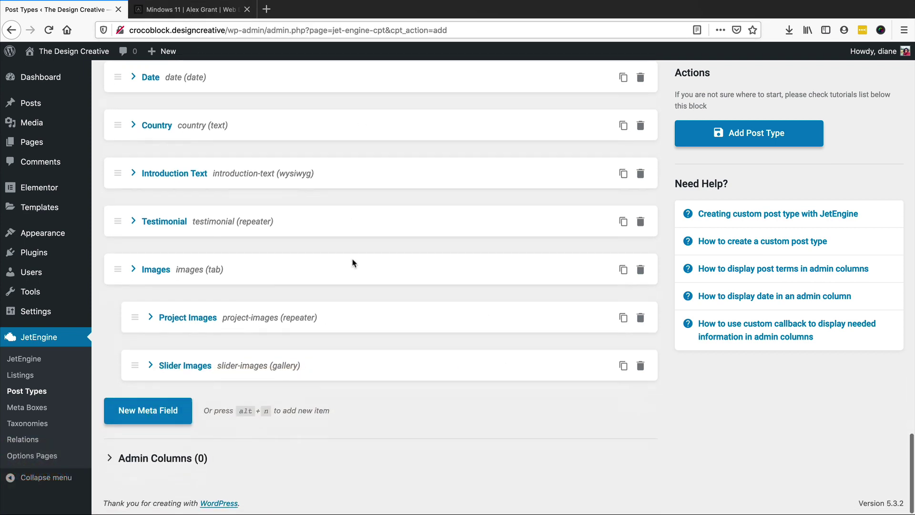
click(203, 10)
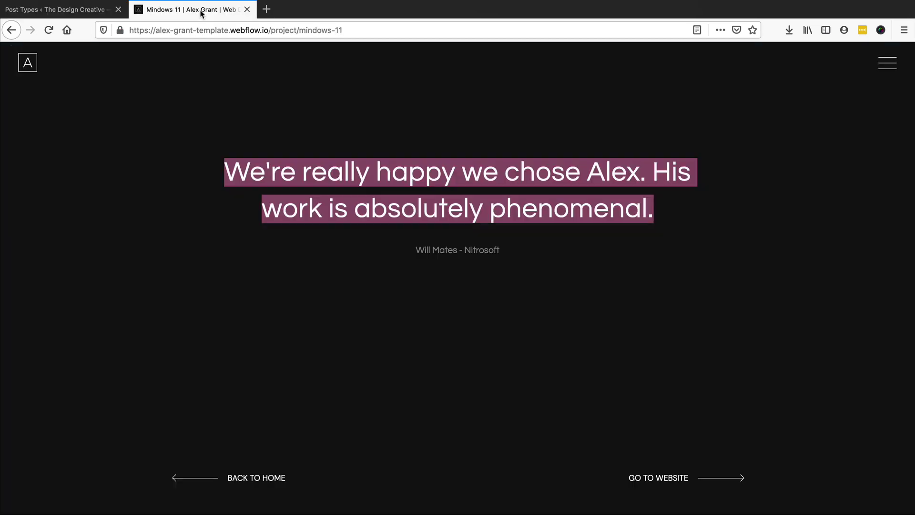
scroll(431, 173, up, 5)
scroll(430, 173, down, 10)
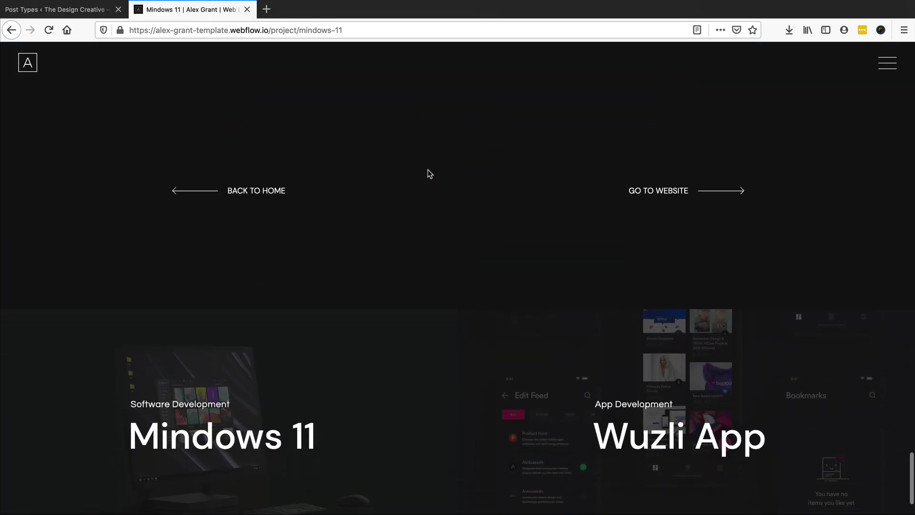
scroll(427, 172, up, 5)
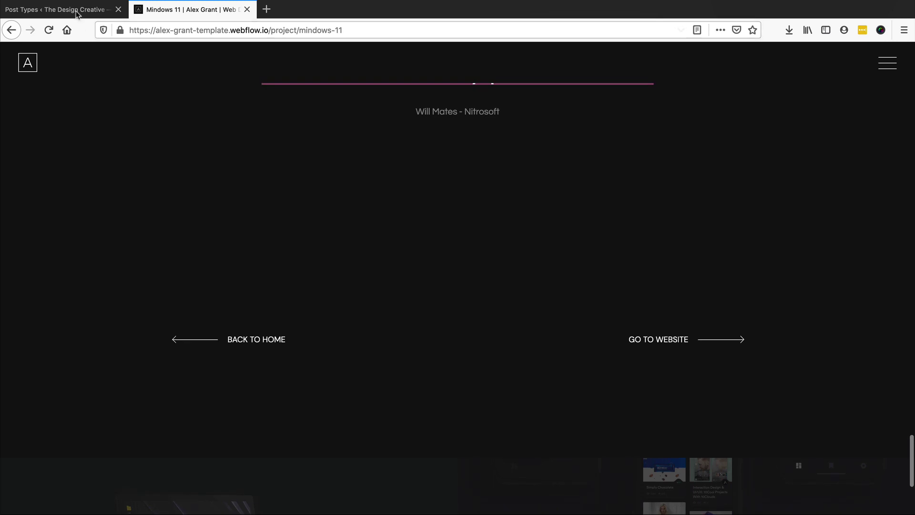
key(ctrl+shift+Tab)
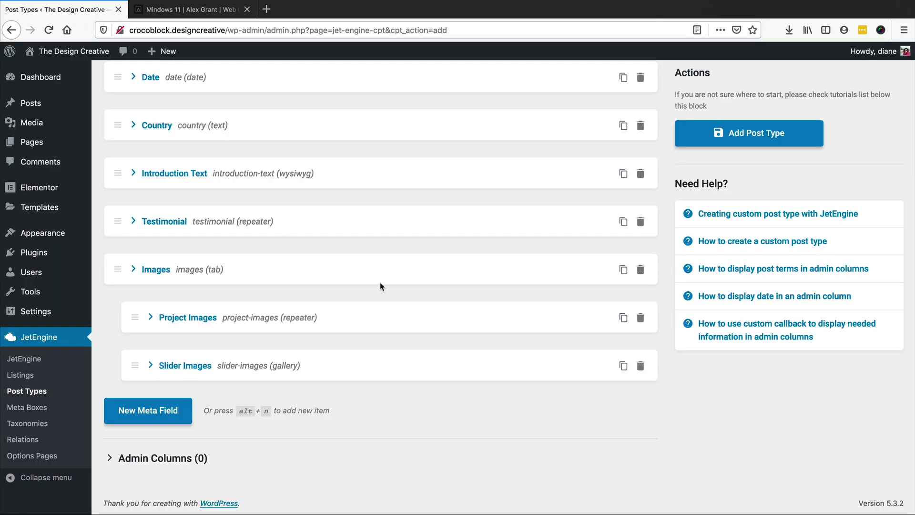
click(757, 138)
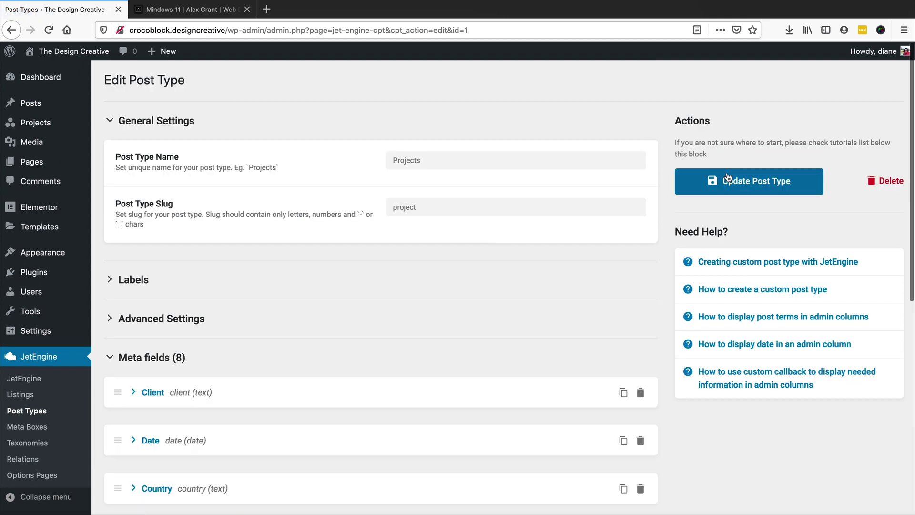
Start a new project from the Projects list and examine its meta fields from Client down to Slider Images.
mouse_move(44, 129)
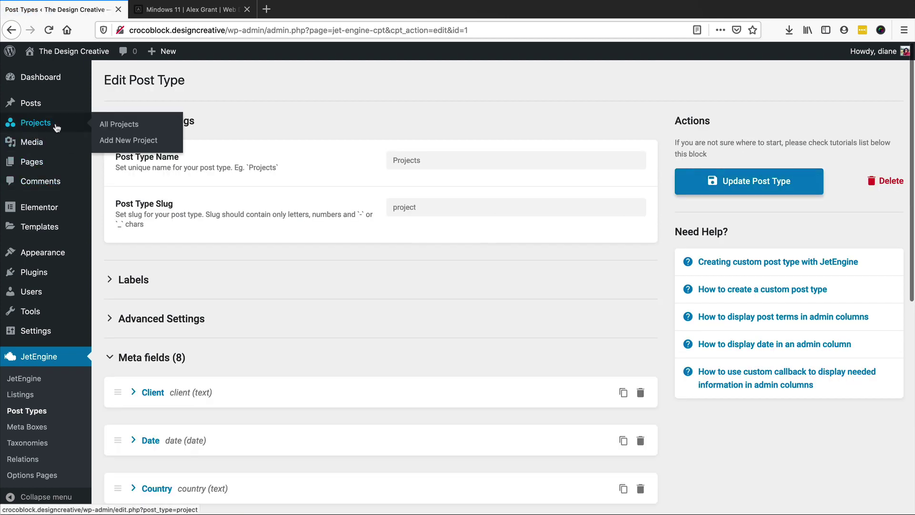
click(125, 126)
click(187, 82)
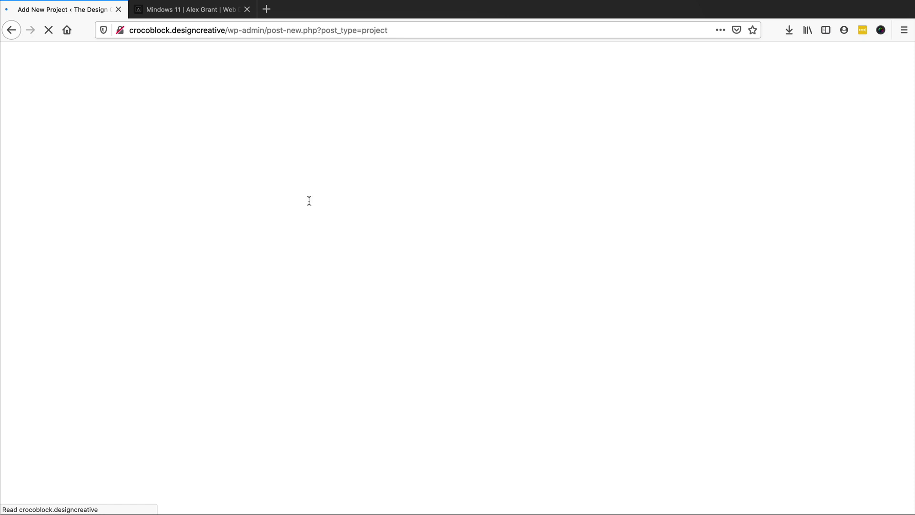
scroll(359, 196, down, 3)
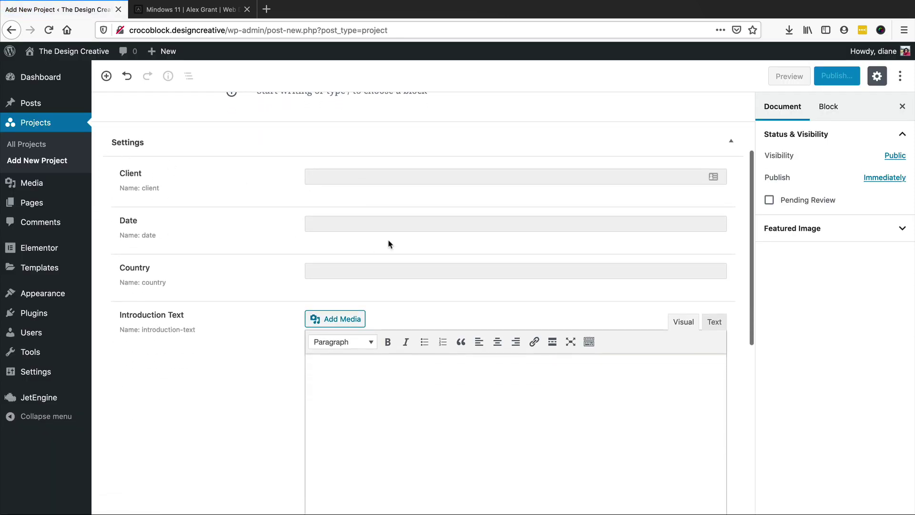
scroll(389, 244, down, 2)
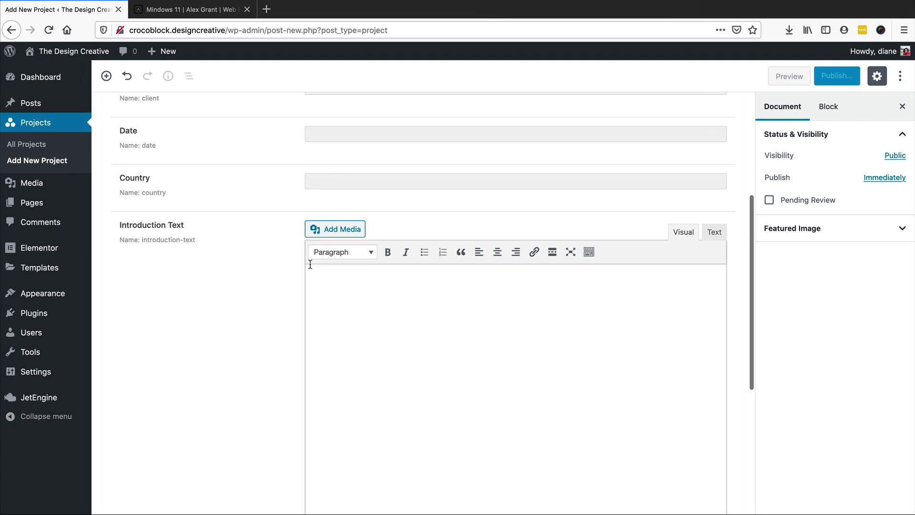
scroll(312, 265, down, 3)
scroll(377, 290, down, 3)
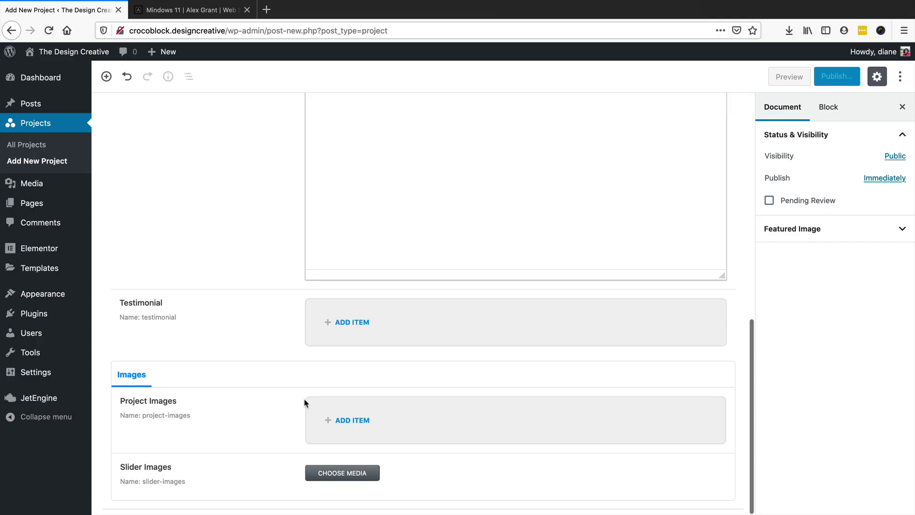
Review the project categories listed under the title on the Mindows 11 reference page.
scroll(222, 308, up, 3)
scroll(222, 308, up, 5)
click(178, 10)
scroll(245, 182, up, 10)
scroll(244, 182, up, 10)
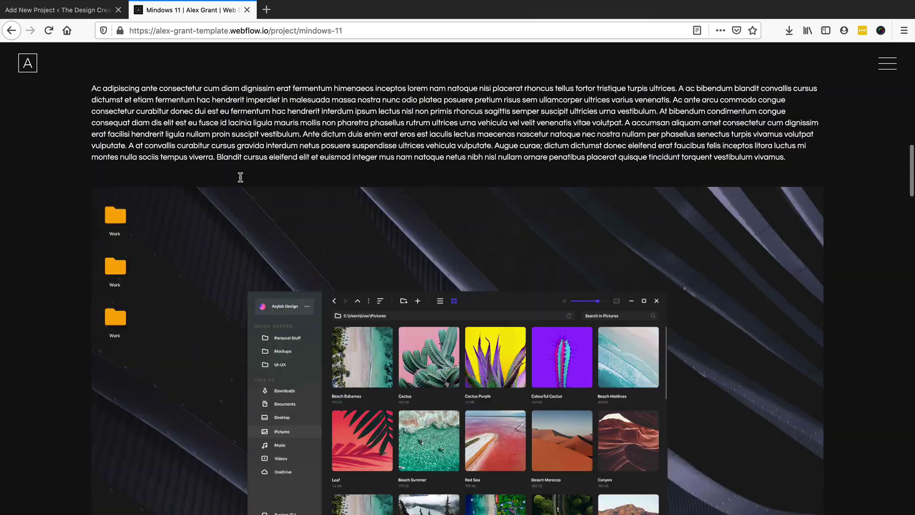
scroll(202, 238, down, 5)
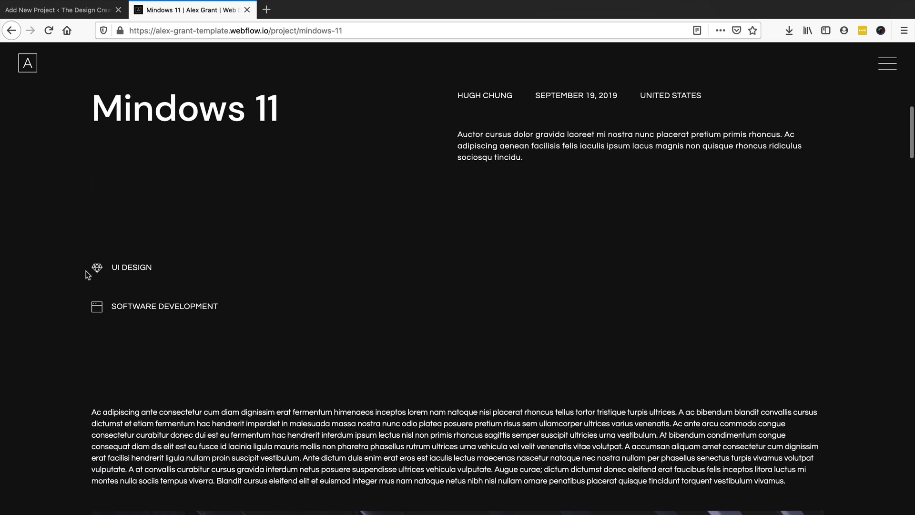
drag(113, 267, 172, 266)
drag(219, 307, 113, 307)
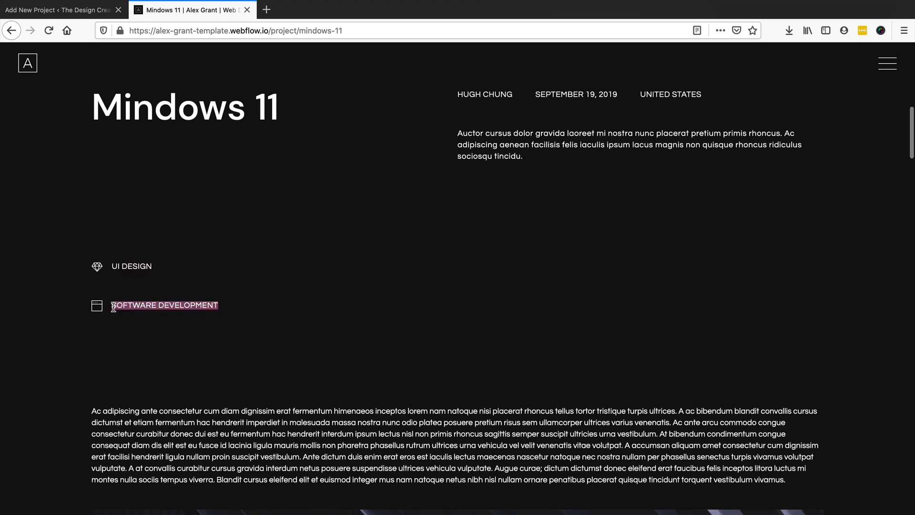
Return to the WordPress admin and start a new custom taxonomy in JetEngine.
click(53, 11)
mouse_move(38, 400)
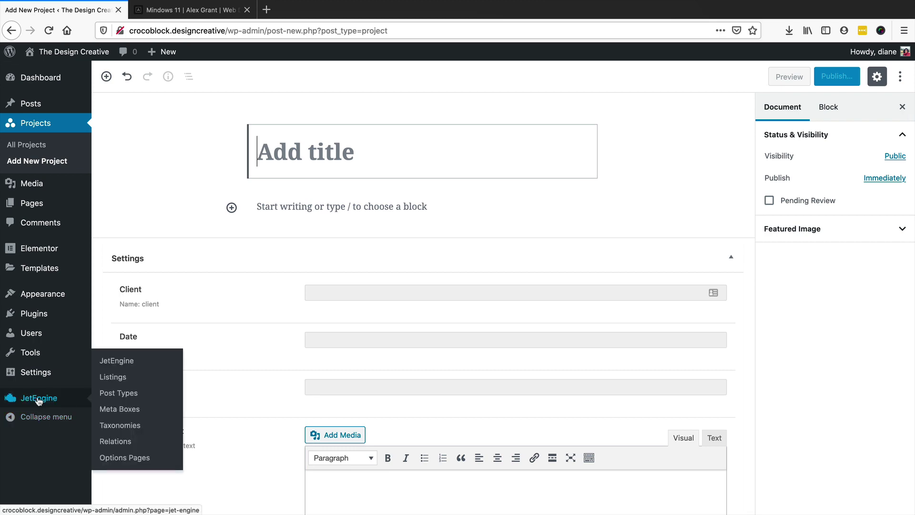
click(122, 425)
click(584, 243)
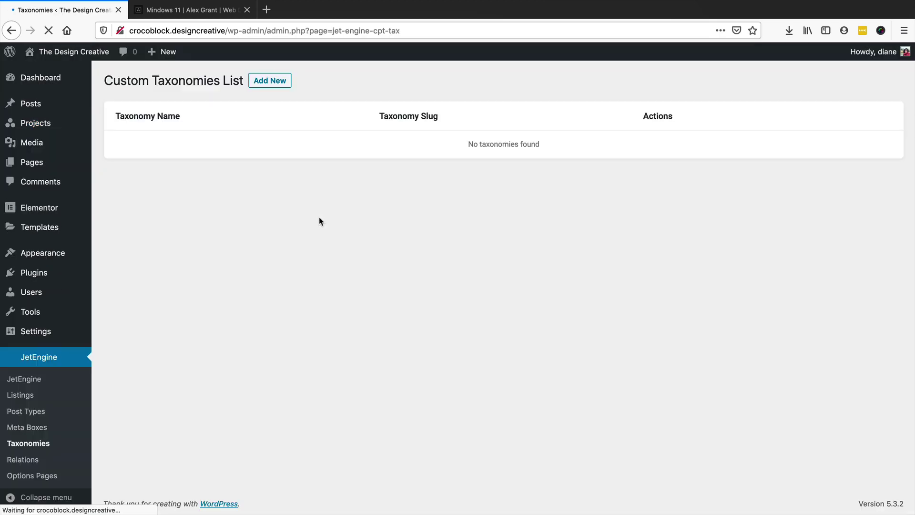
click(271, 82)
Name the taxonomy Project Type with the slug project-type and assign it to the Projects post type.
click(402, 163)
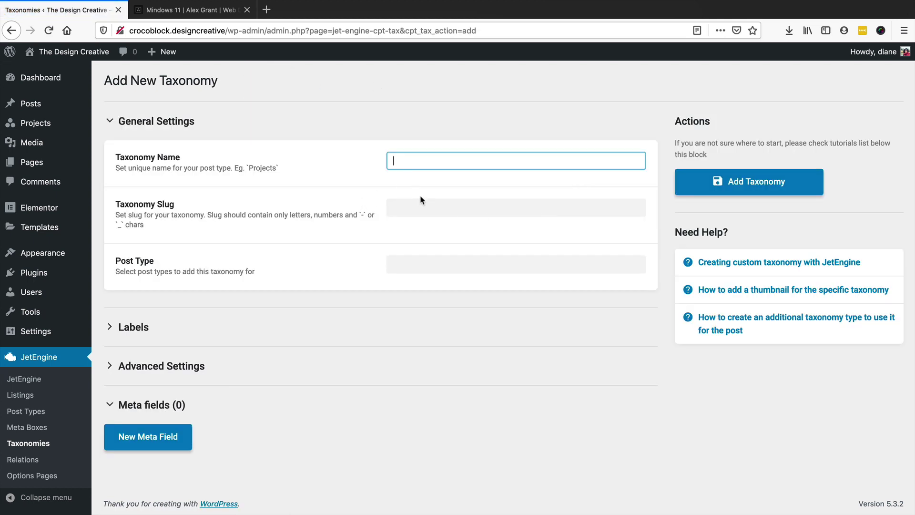
text(pROJECT)
key(BackSpace)
key(BackSpace)
key(BackSpace)
key(BackSpace)
key(BackSpace)
key(BackSpace)
key(BackSpace)
text(P)
key(Tab)
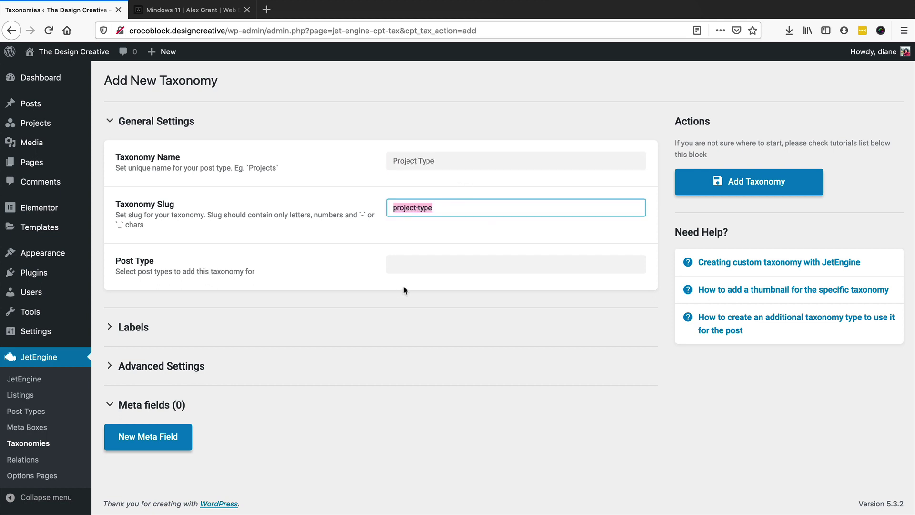
click(411, 266)
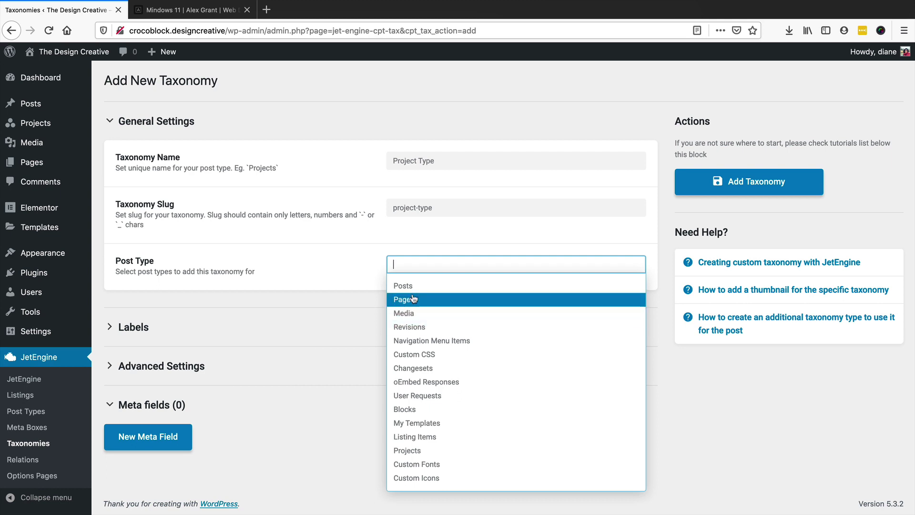
click(420, 452)
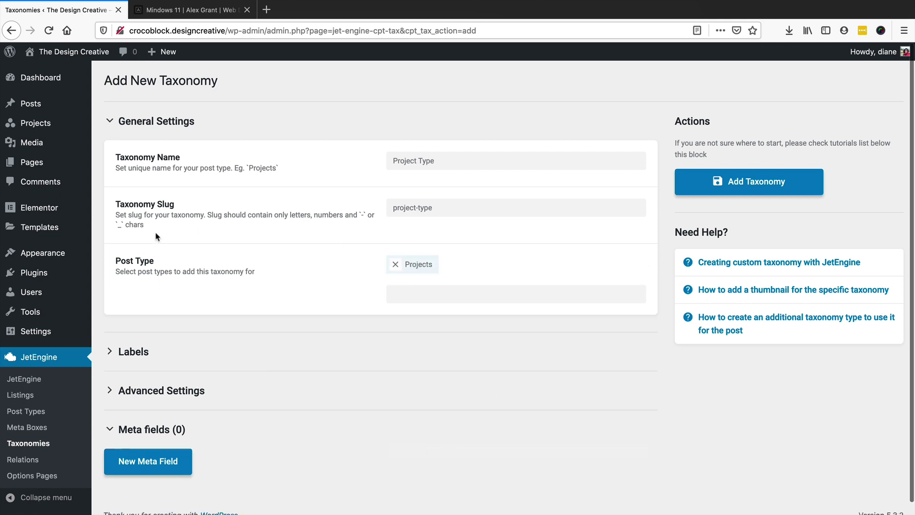
Set the taxonomy's singular name label to Type and accept the generated text for all remaining labels through Back to items.
click(183, 358)
scroll(337, 201, down, 3)
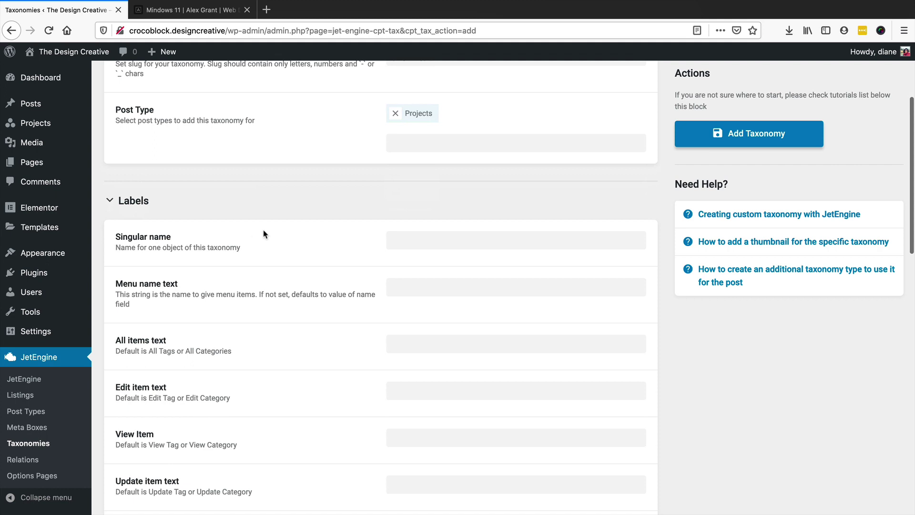
click(432, 241)
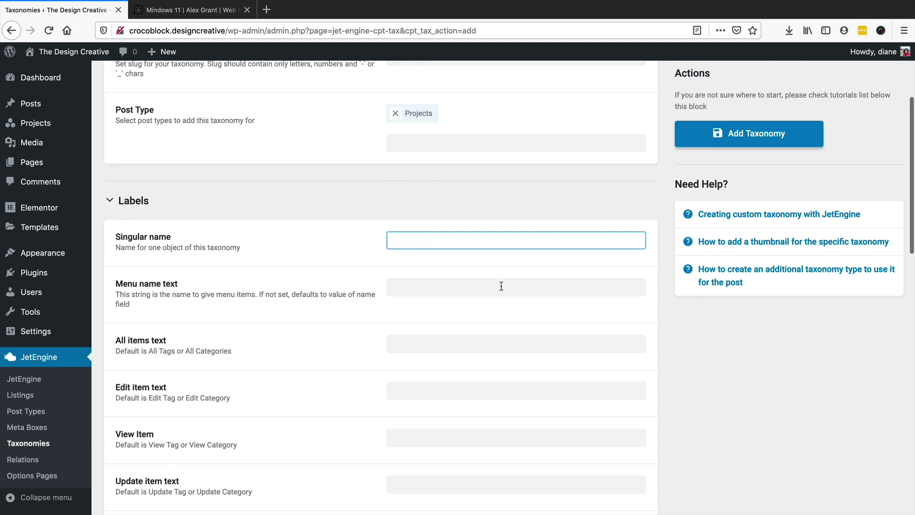
text(Type)
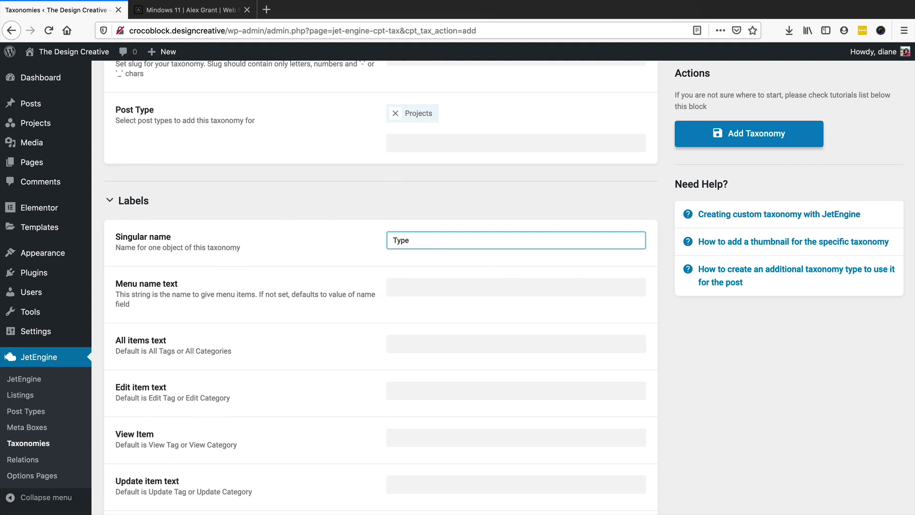
key(Tab)
key(Tab)
key(Tab)
key(Tab)
key(Tab)
key(Tab)
key(Tab)
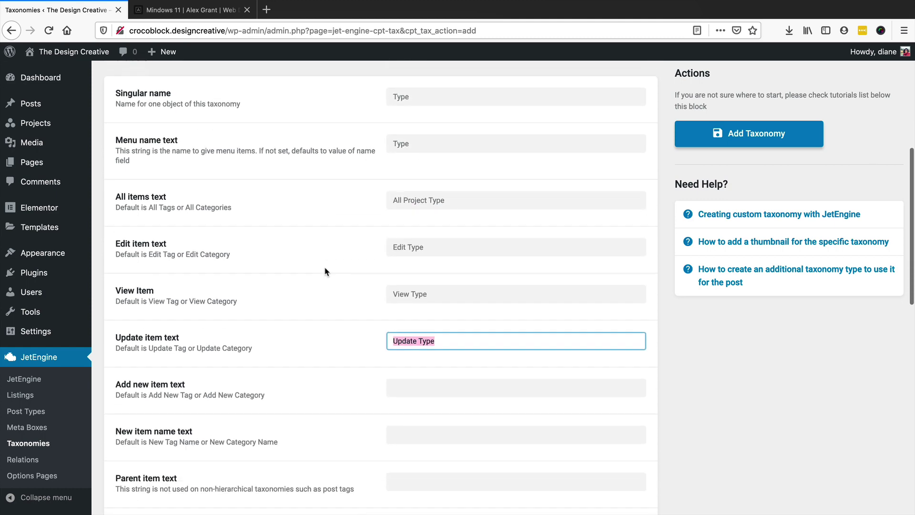
key(Tab)
key(Tab)
key(Tab)
key(Tab)
key(Tab)
key(Tab)
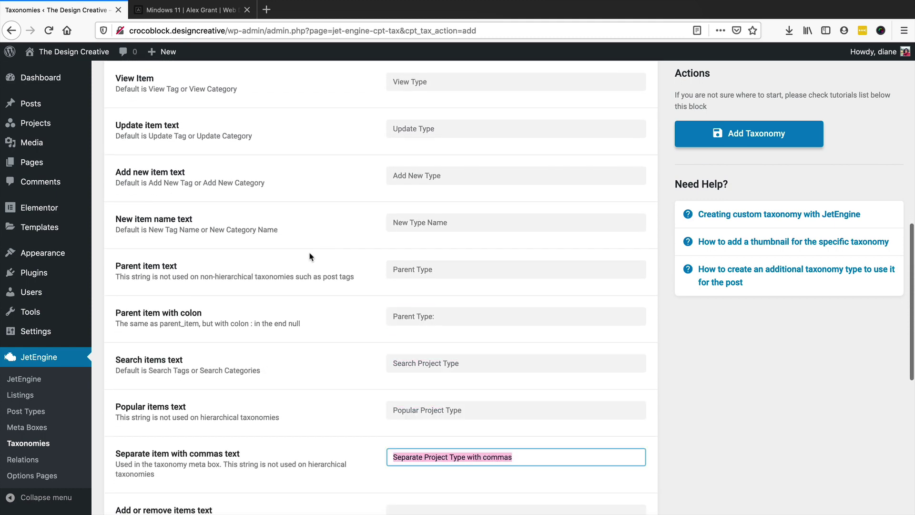
key(Tab)
key(Tab)
key(Tab)
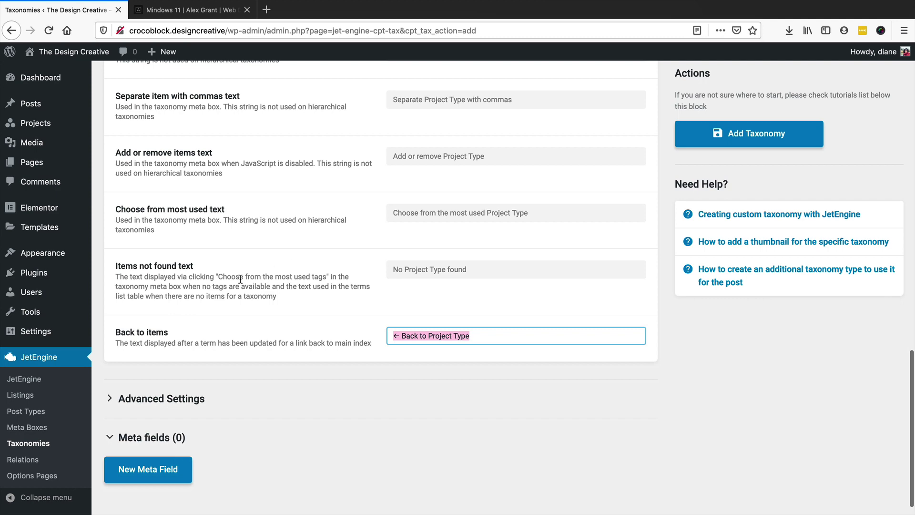
Make the taxonomy hierarchical in its advanced settings.
click(202, 405)
scroll(323, 265, down, 7)
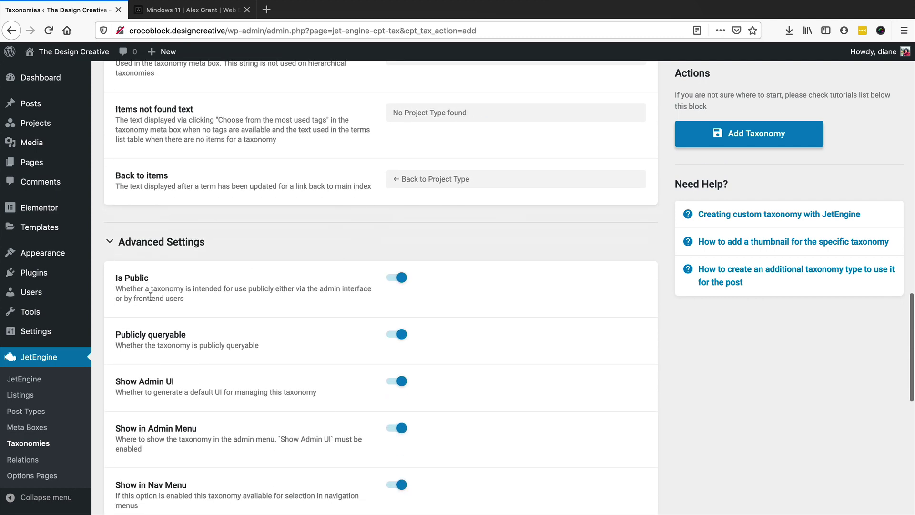
scroll(296, 330, down, 5)
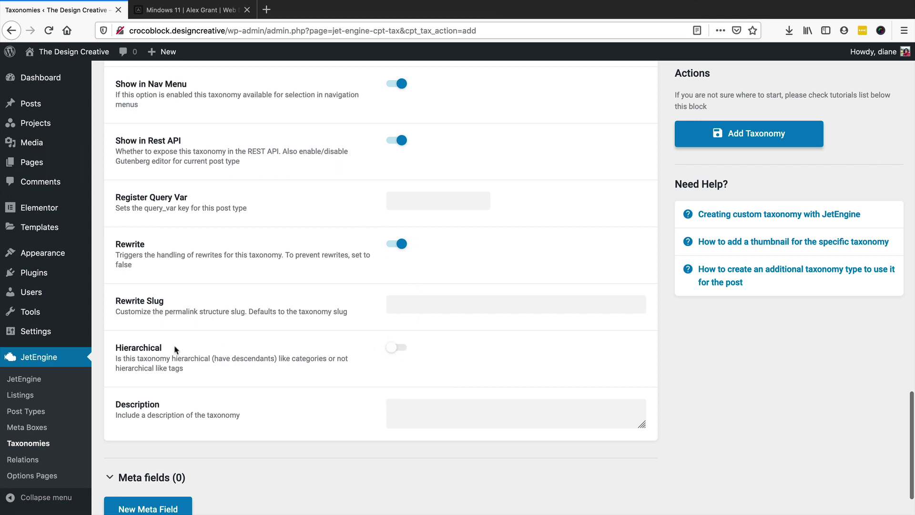
click(393, 352)
scroll(292, 385, down, 3)
Add a new meta field to the taxonomy.
click(170, 355)
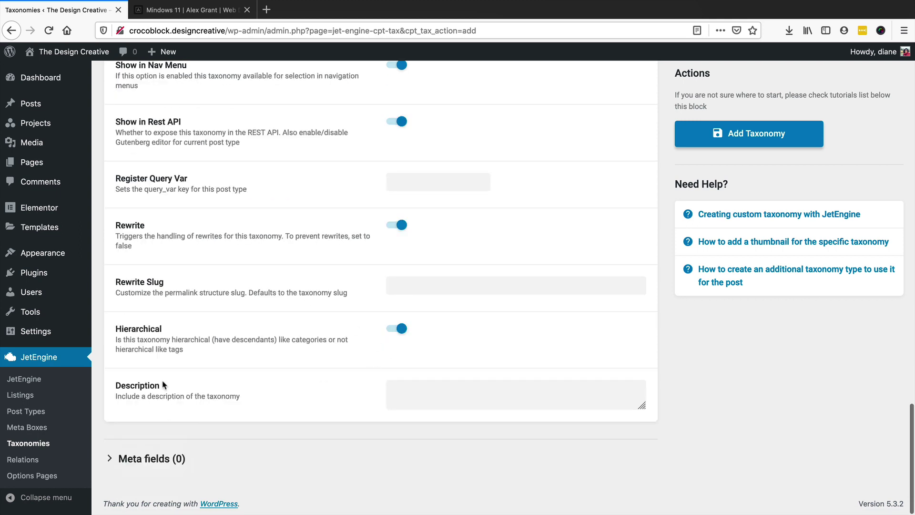
click(174, 458)
scroll(119, 461, down, 1)
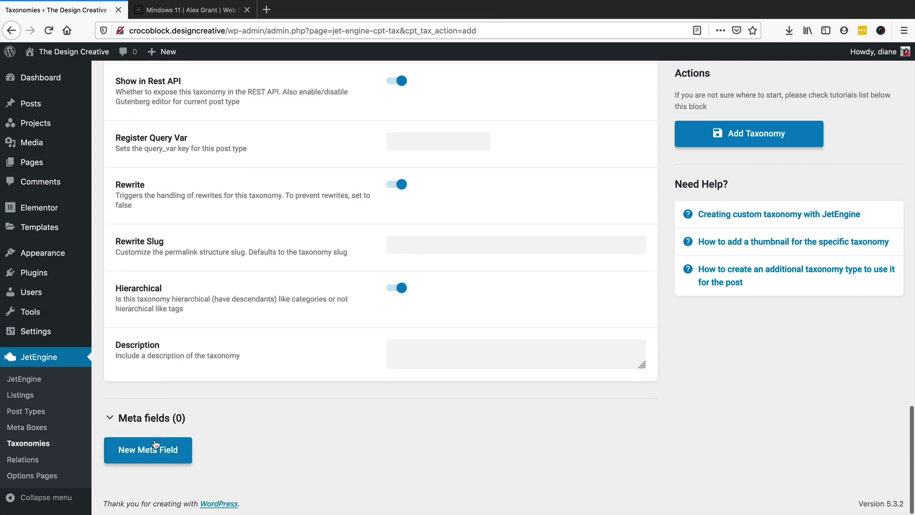
click(154, 451)
scroll(464, 347, down, 3)
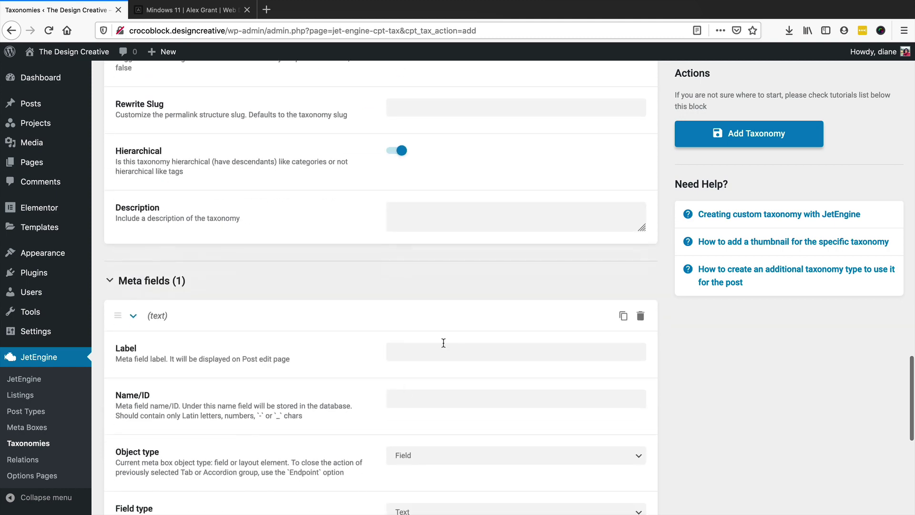
Label the taxonomy's meta field Category Icon with the name/ID category-icon.
click(429, 347)
scroll(358, 370, down, 4)
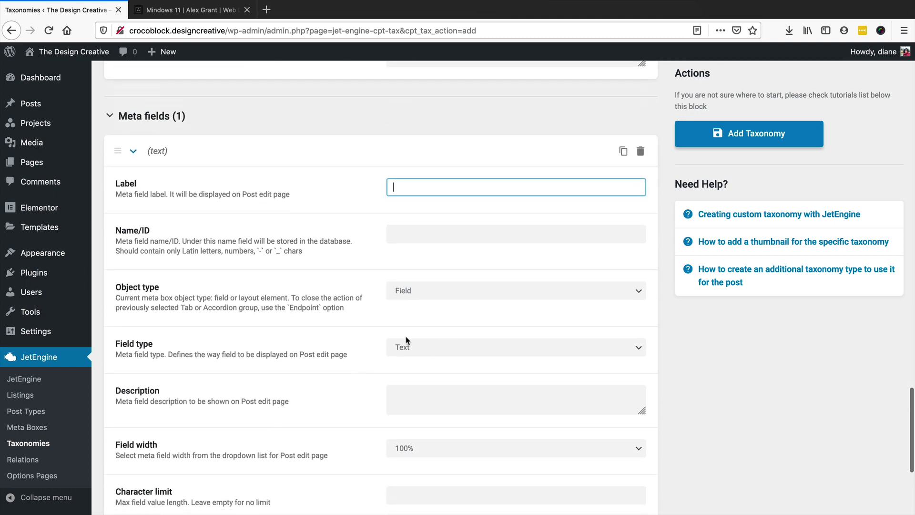
click(435, 347)
click(435, 347)
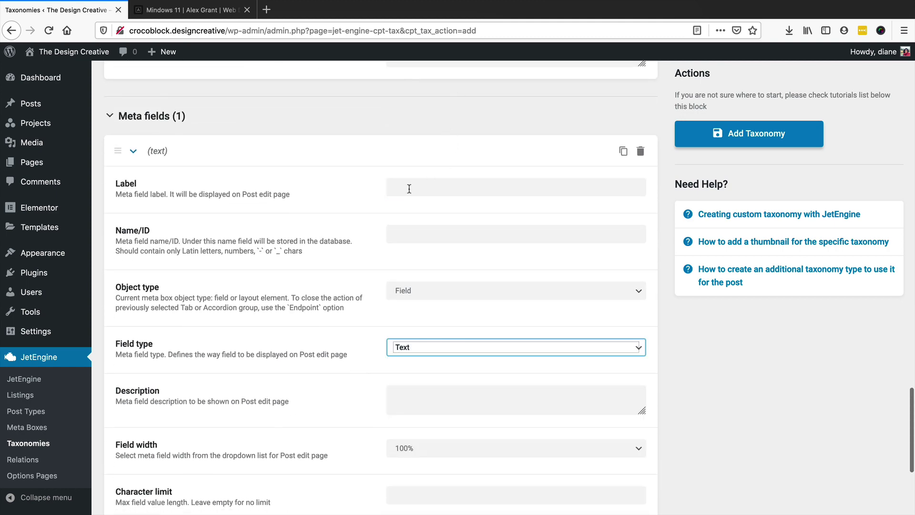
click(450, 191)
text(Icon)
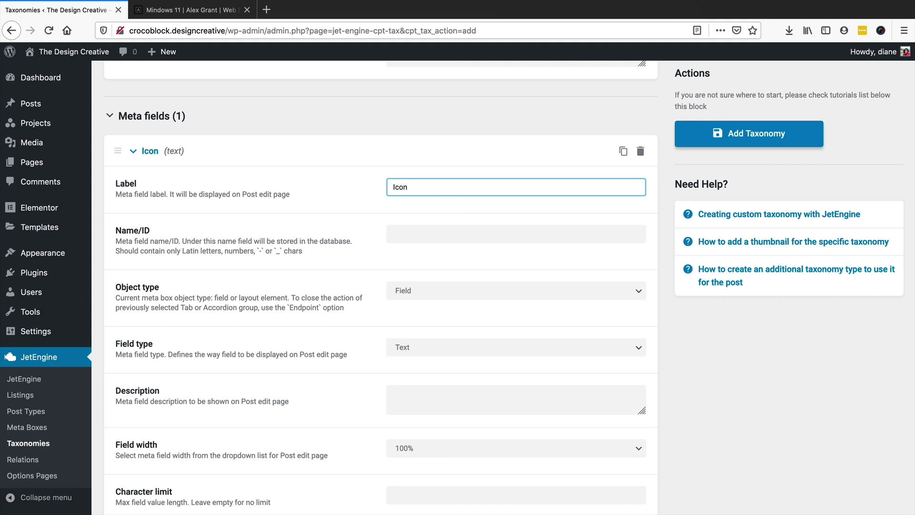
text(a)
key(ctrl+a)
text(Category Icon)
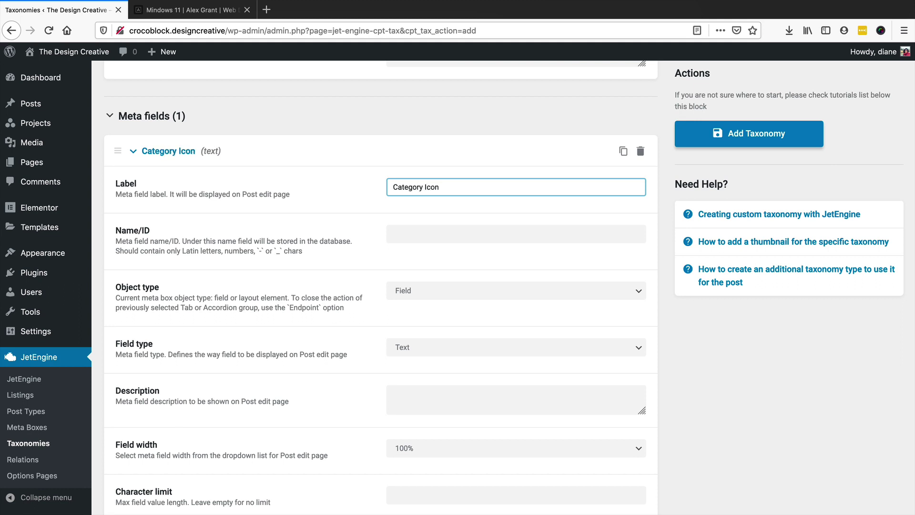
key(Tab)
key(Tab)
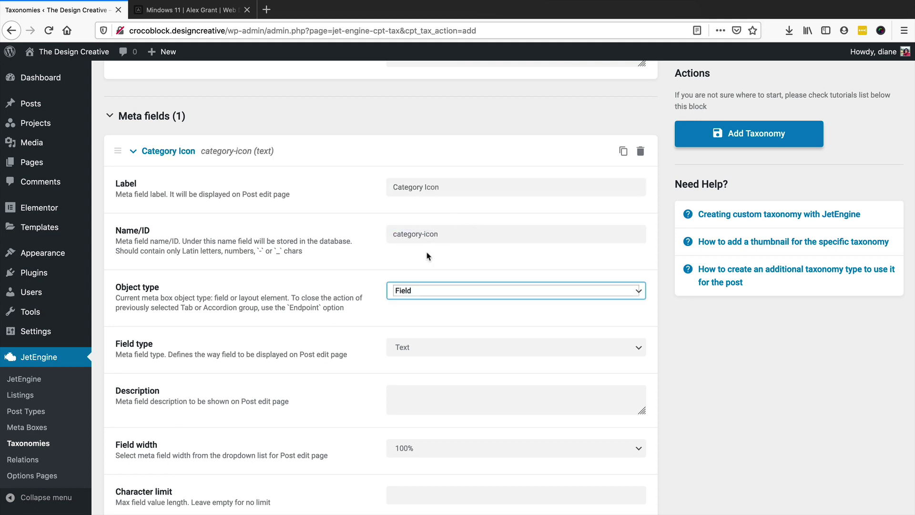
Set the Category Icon field type to Iconpicker and save the new taxonomy.
scroll(317, 238, down, 2)
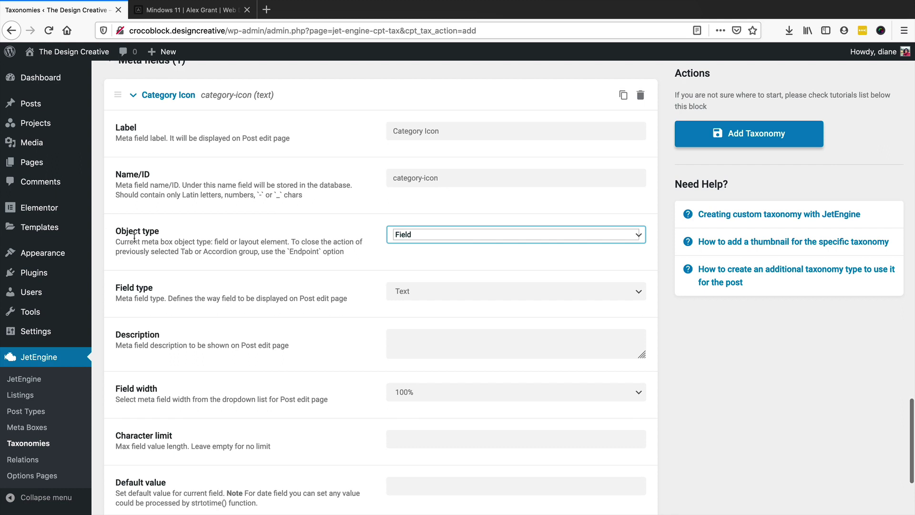
scroll(347, 275, down, 3)
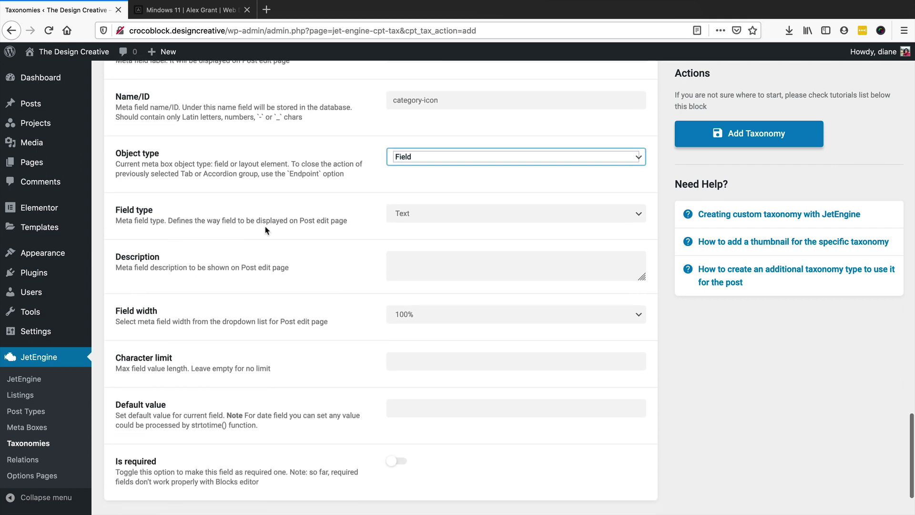
click(434, 214)
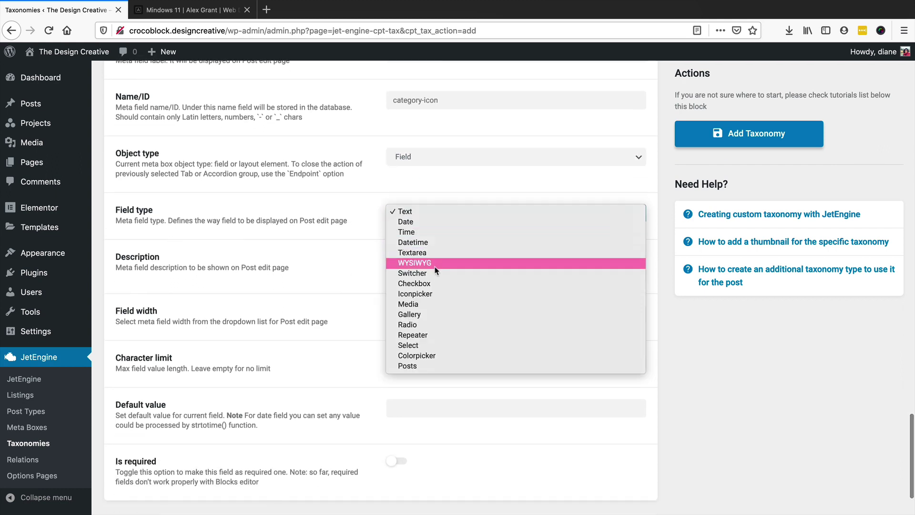
click(425, 293)
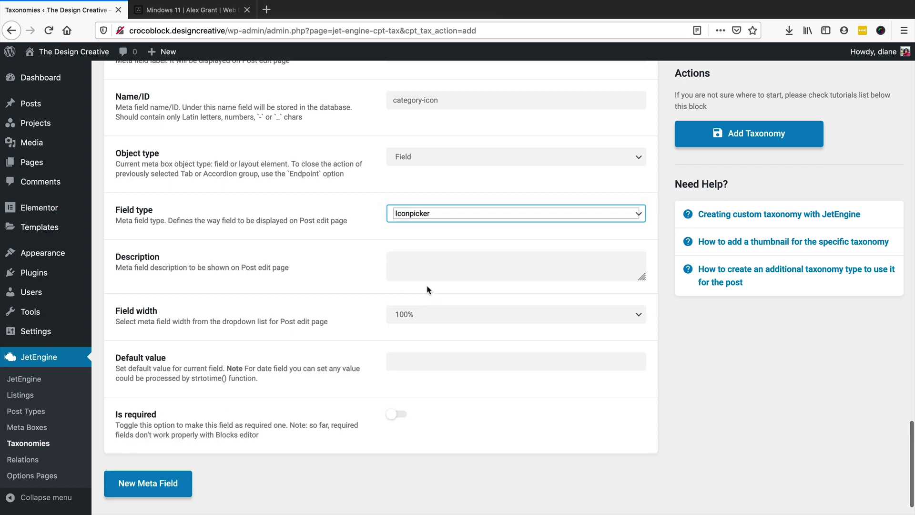
scroll(322, 288, down, 1)
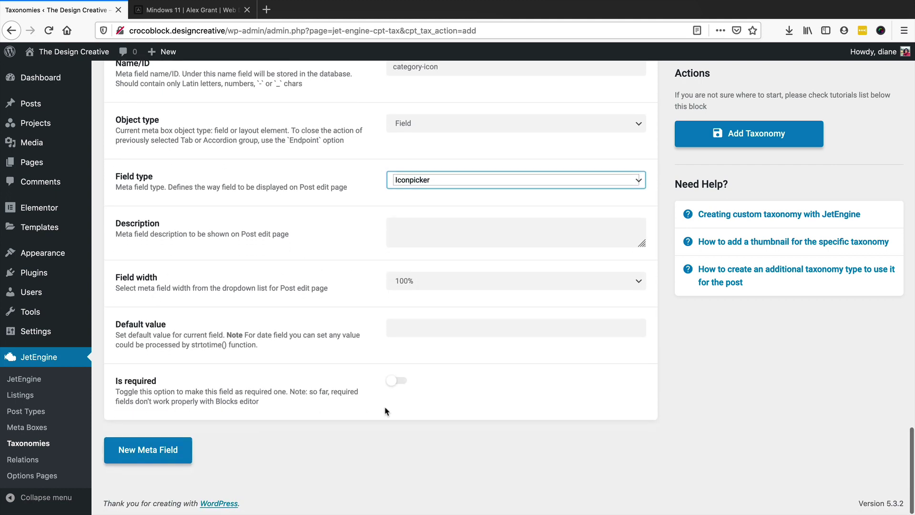
click(739, 136)
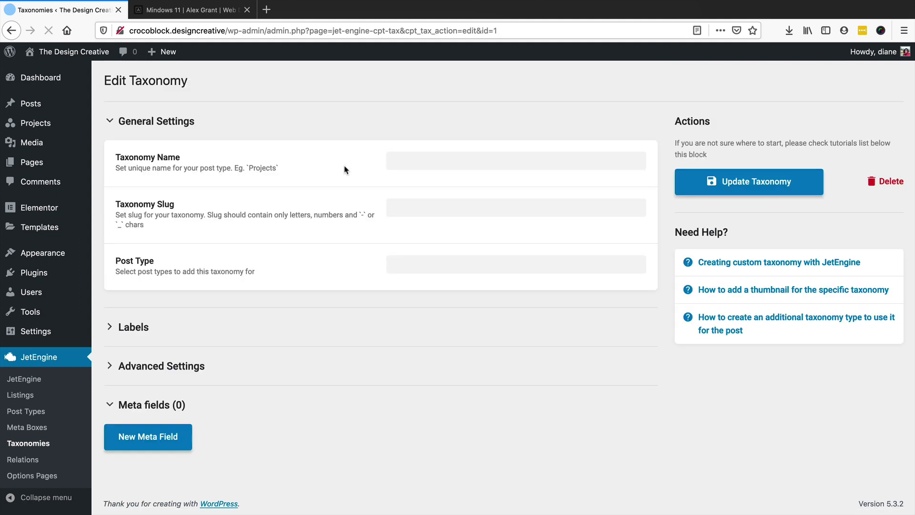
Open the Type terms page under Projects and check the UI Design category on the Mindows 11 reference page.
mouse_move(47, 126)
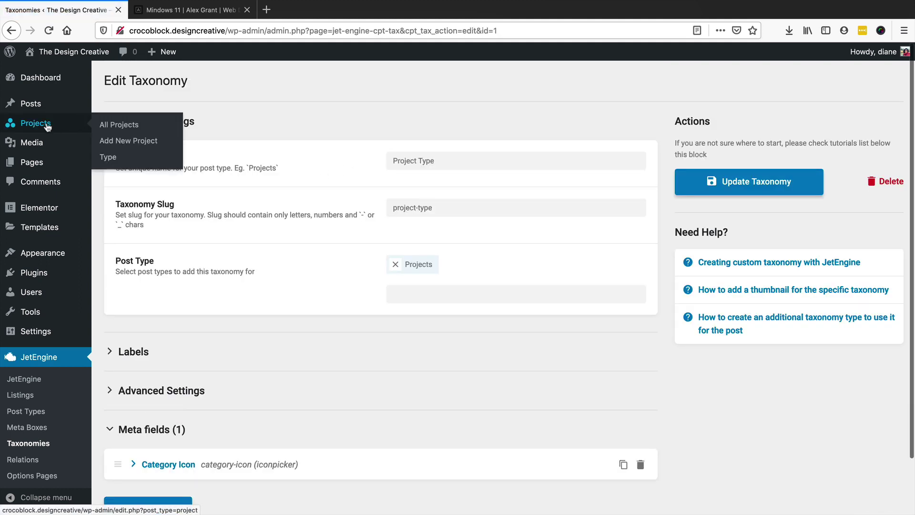
click(113, 161)
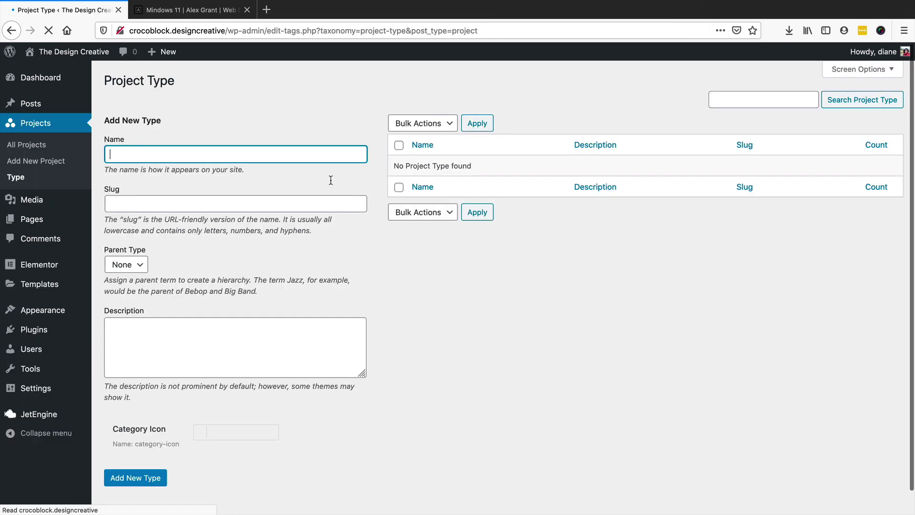
click(187, 13)
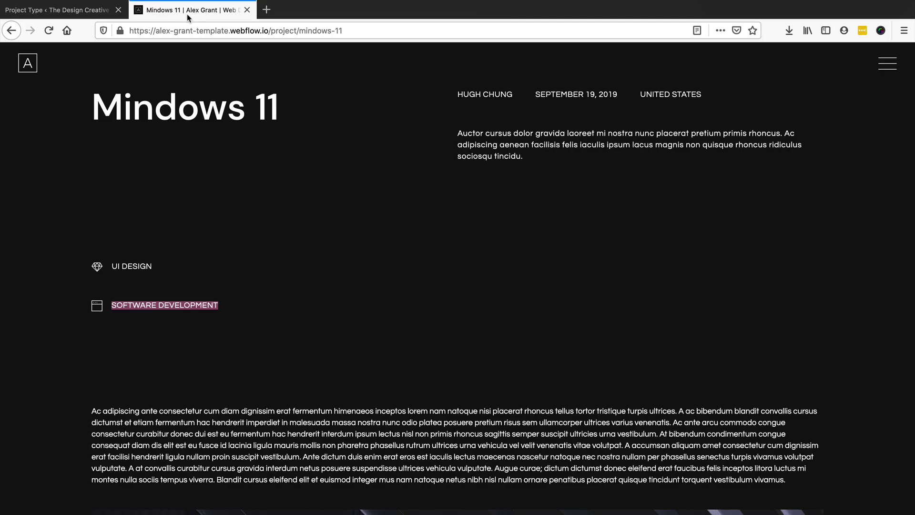
drag(111, 266, 155, 266)
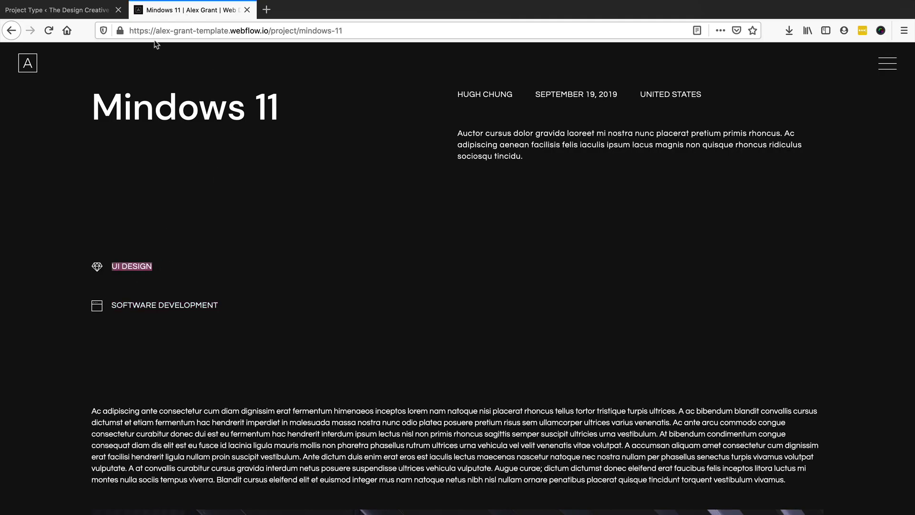
Return to the Project Type page and name the new type UI Design.
click(71, 9)
click(154, 160)
text(UI Design)
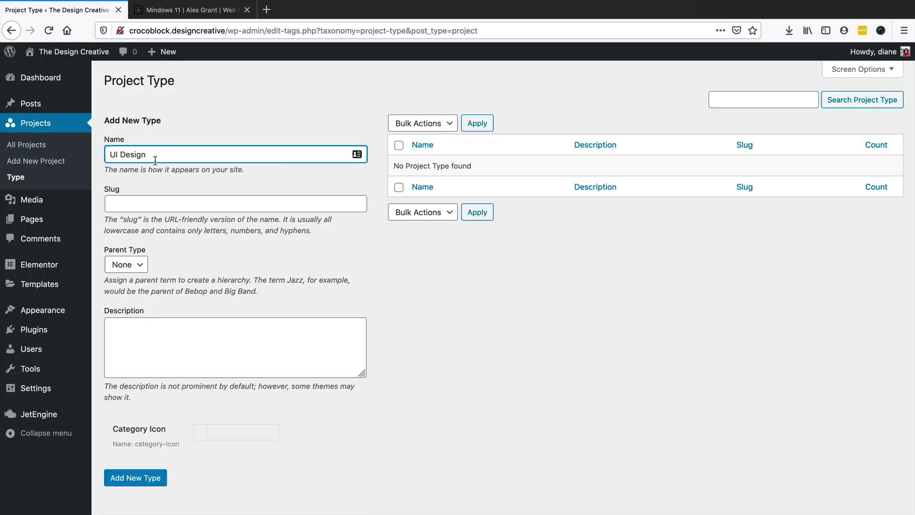
key(Tab)
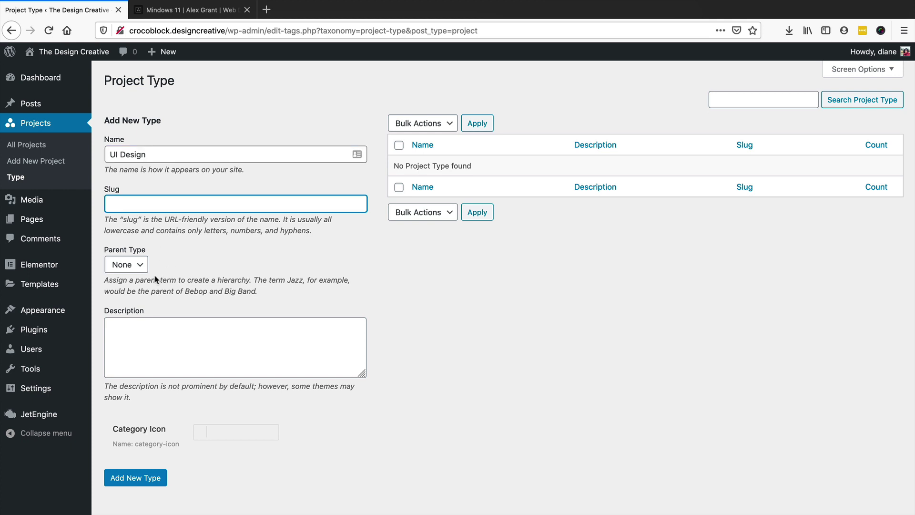
Check the UI Design icon on the reference page, assign the fa-diamond category icon, and add the new type.
scroll(164, 405, down, 1)
click(205, 410)
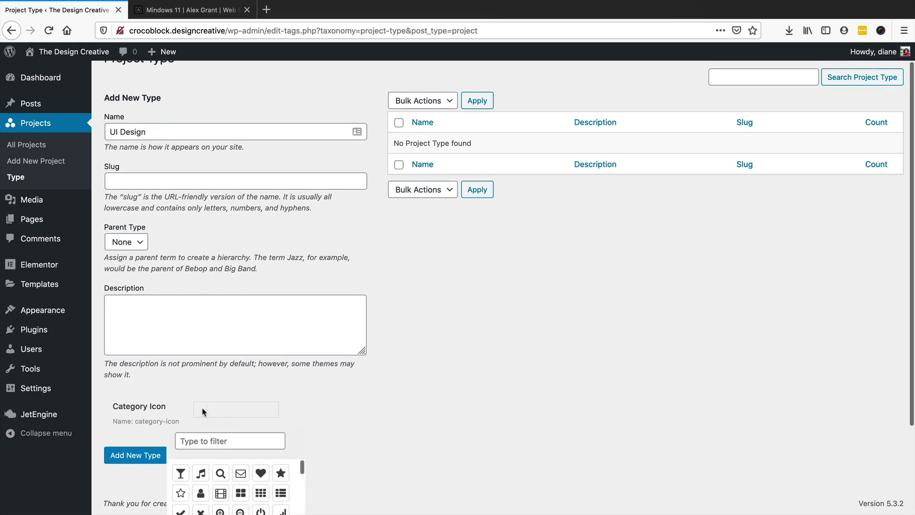
scroll(246, 397, down, 5)
click(190, 9)
click(71, 11)
click(200, 334)
text(diamon)
click(181, 472)
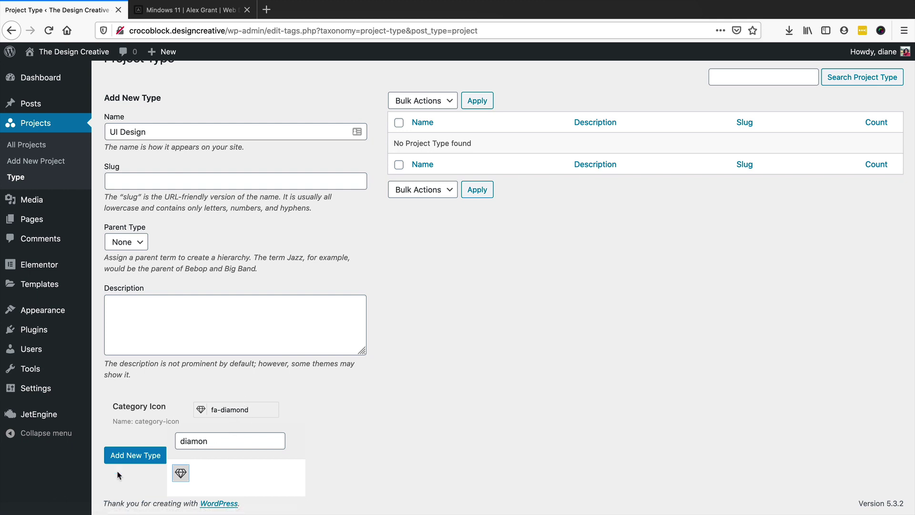
mouse_move(615, 157)
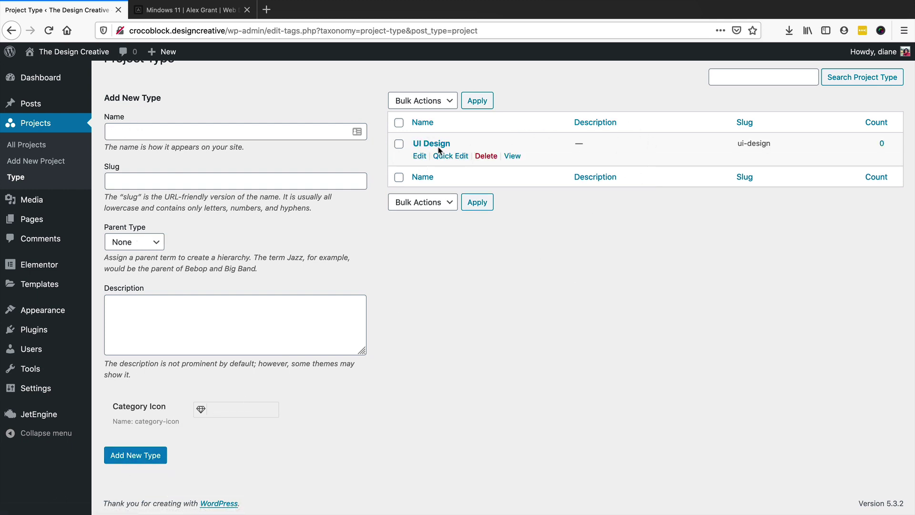
Check the second category on the Mindows 11 reference page and name the next project type Software Development.
click(188, 13)
drag(220, 305, 110, 306)
click(67, 10)
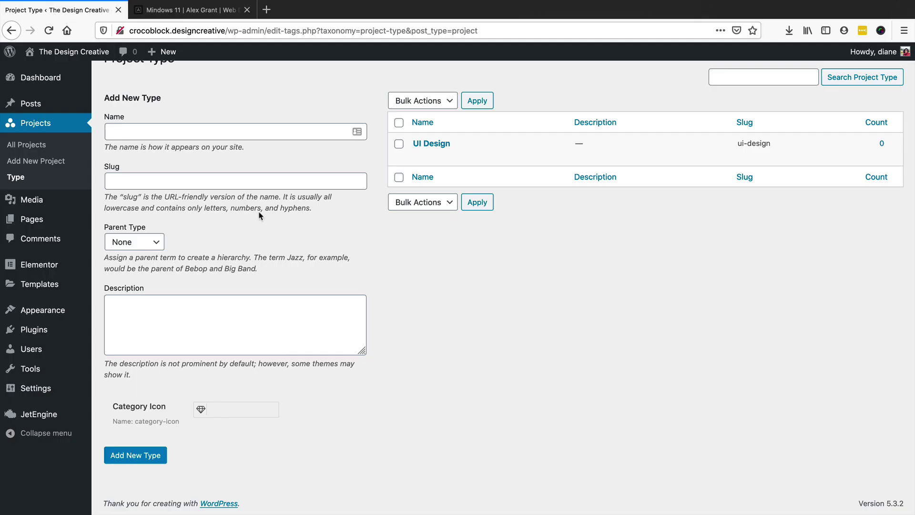
click(150, 133)
text(Software Development)
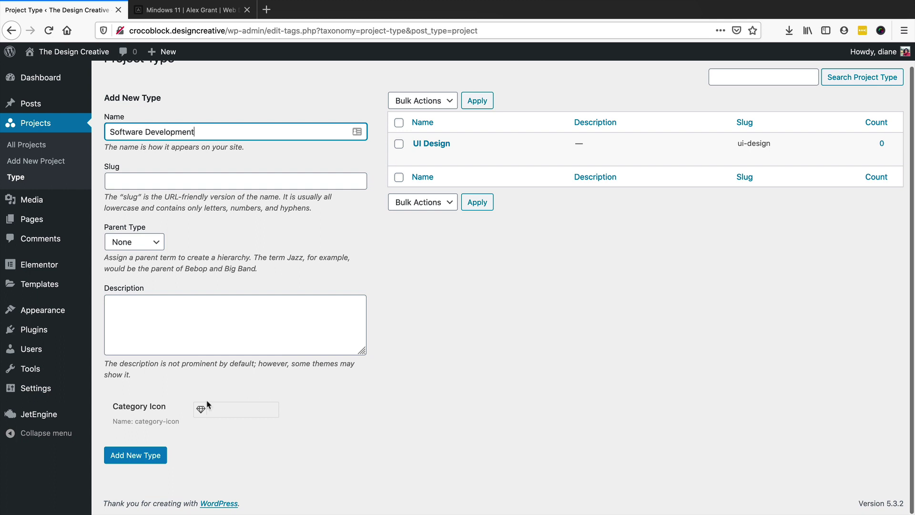
Open the Category Icon picker, search it for "software" and clear the filter.
click(201, 409)
text(soft)
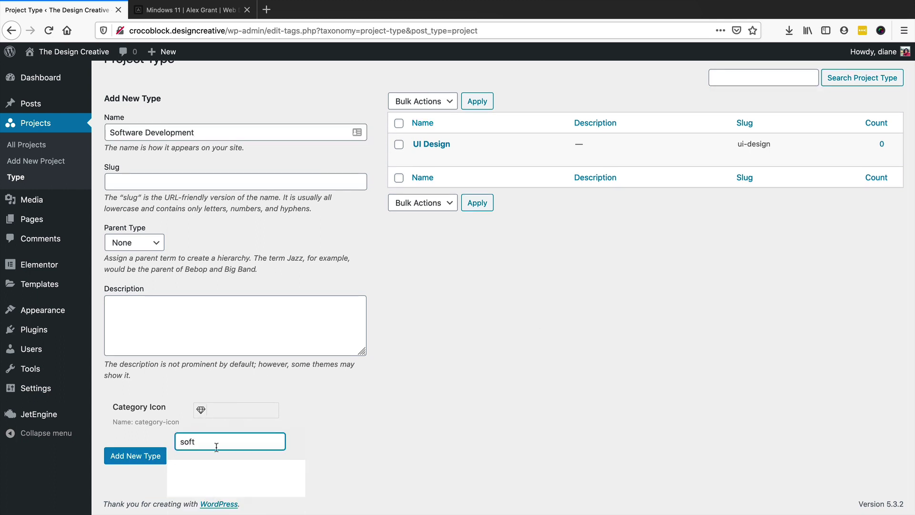
text(ware)
key(BackSpace)
key(BackSpace)
key(BackSpace)
key(BackSpace)
key(BackSpace)
key(BackSpace)
key(BackSpace)
key(BackSpace)
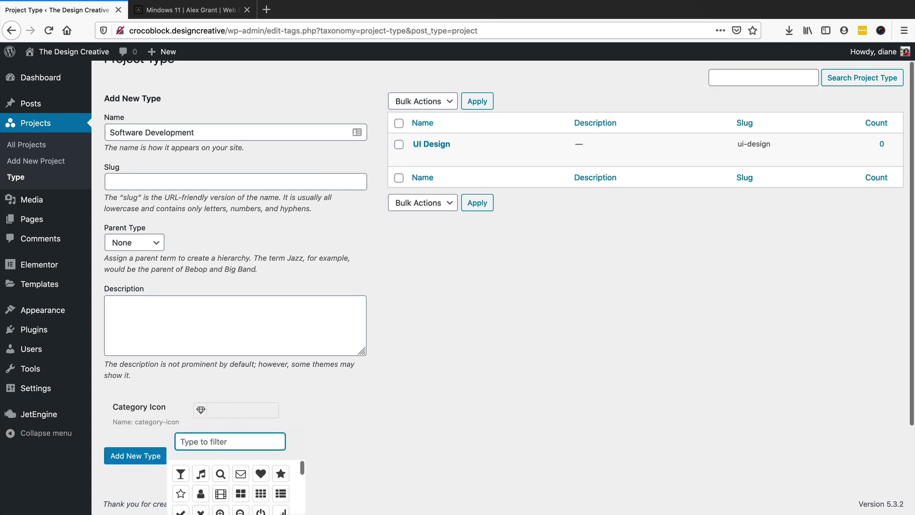
Choose the fa-list-alt category icon and add the Software Development type.
scroll(237, 329, down, 3)
click(201, 466)
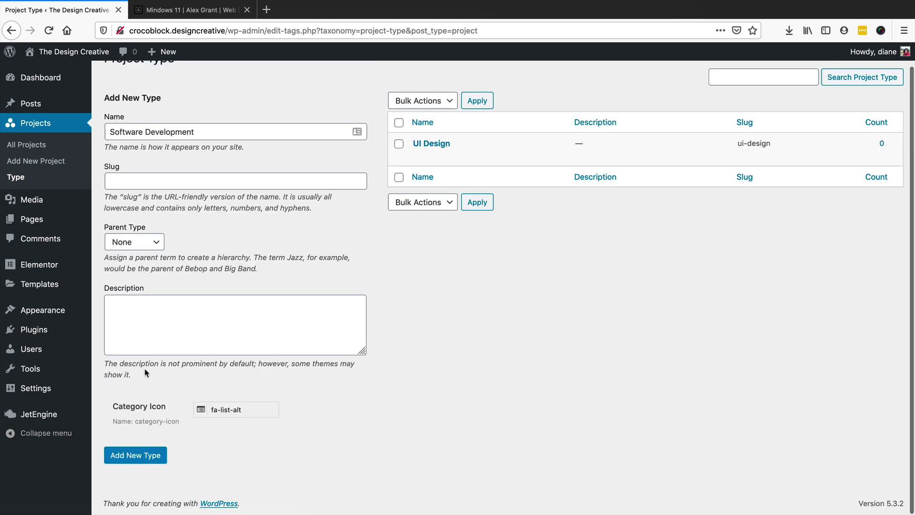
click(135, 455)
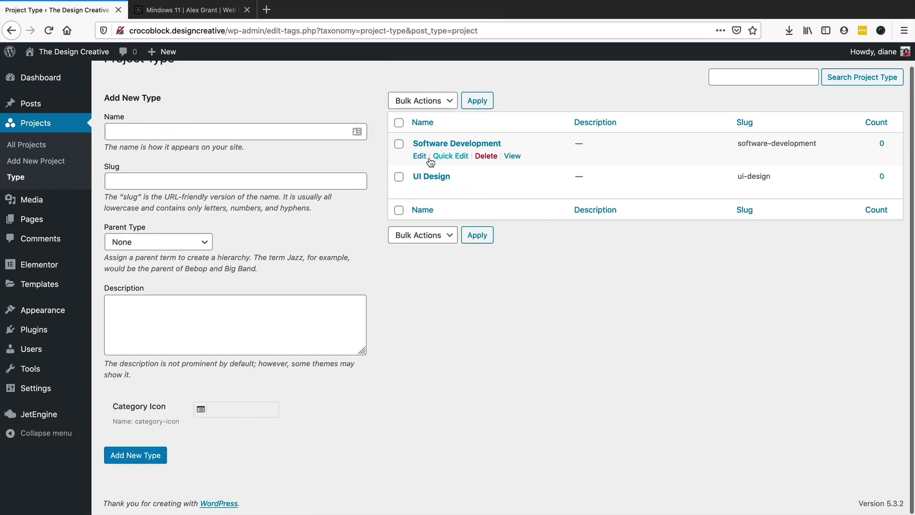
Open the Software Development and UI Design edit pages in separate tabs and check their category icons.
super+click(421, 157)
super+click(419, 188)
click(191, 10)
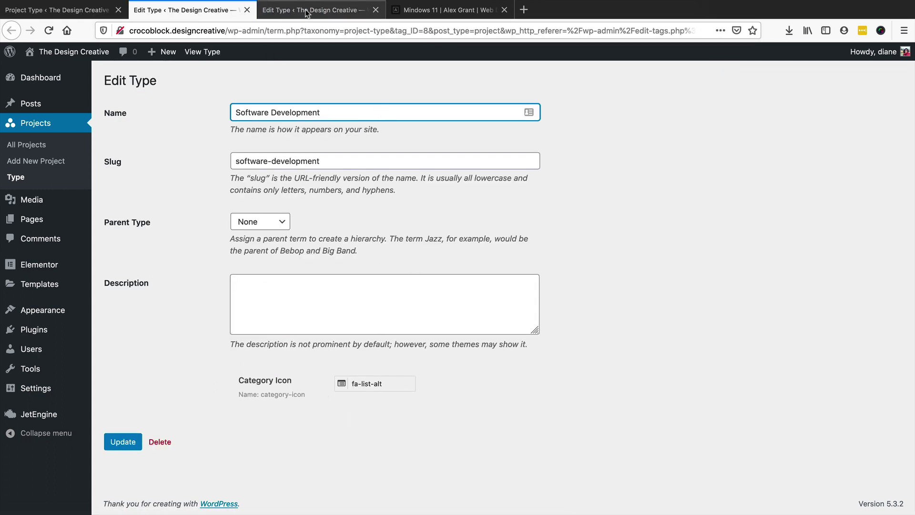
click(328, 5)
click(179, 10)
click(269, 11)
key(ctrl+w)
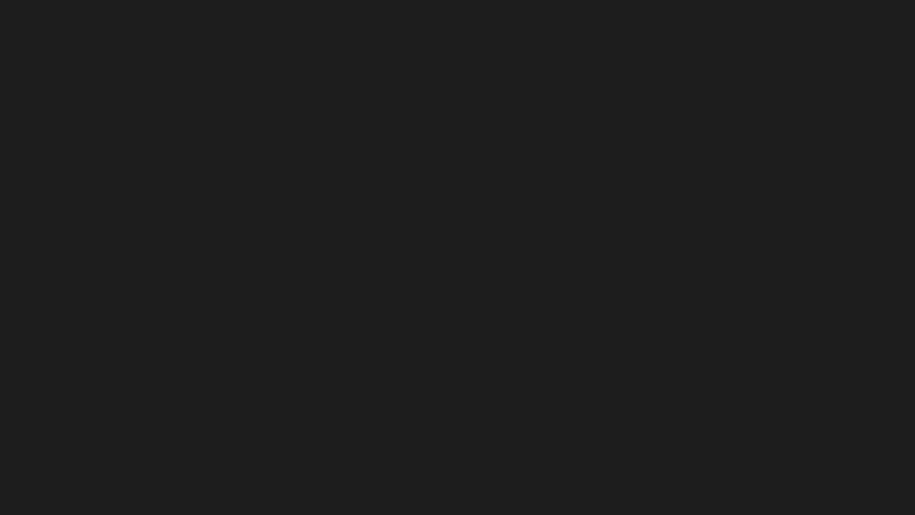